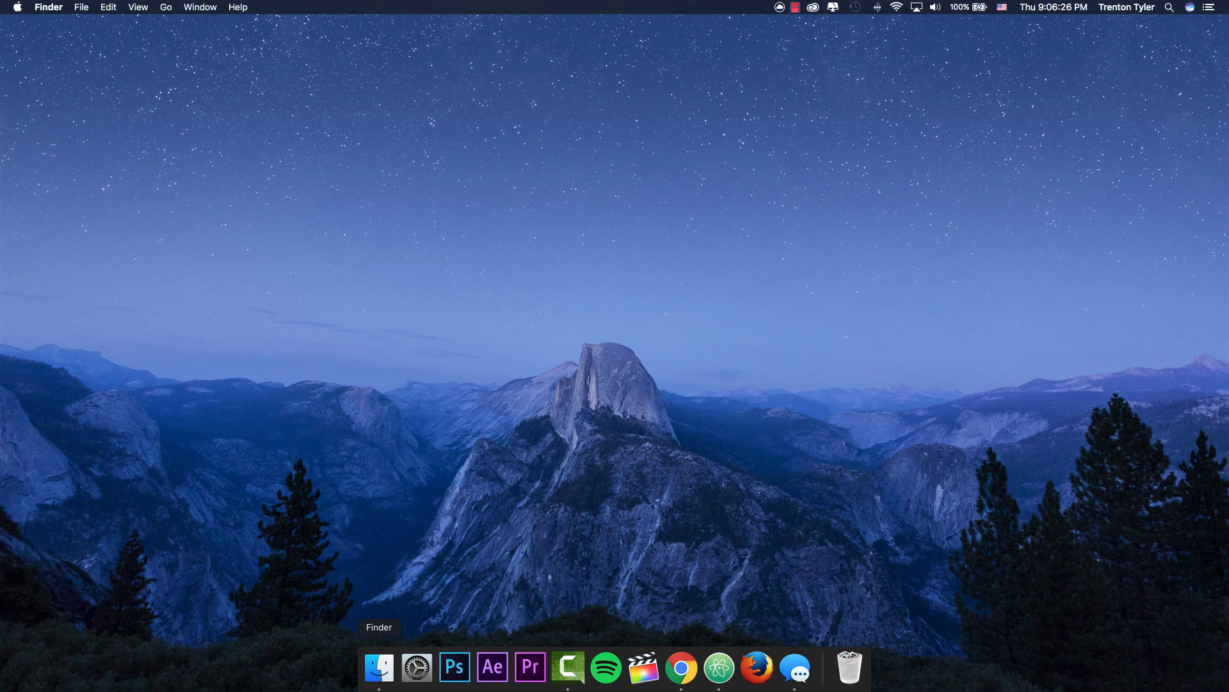
# Step: Launch Parallels Desktop from Finder's Applications folder to bring up its Control Center
pyautogui.click(379, 666)
pyautogui.moveTo(384, 212); pyautogui.dragTo(502, 208)
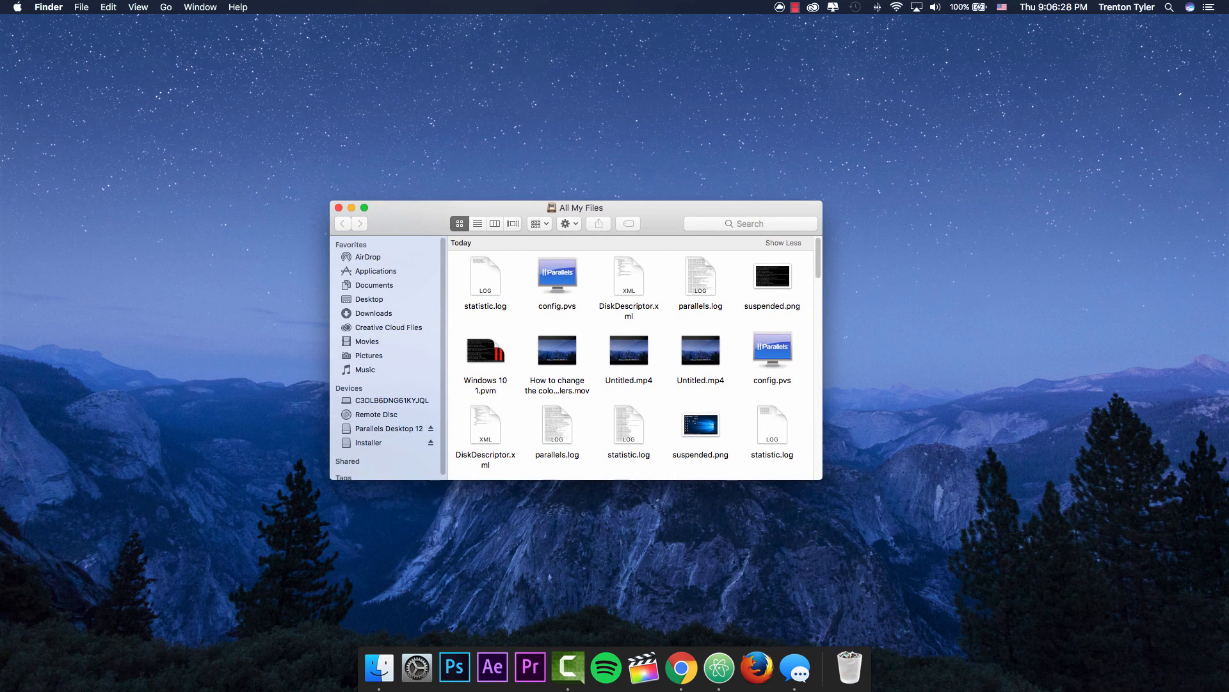
pyautogui.click(376, 271)
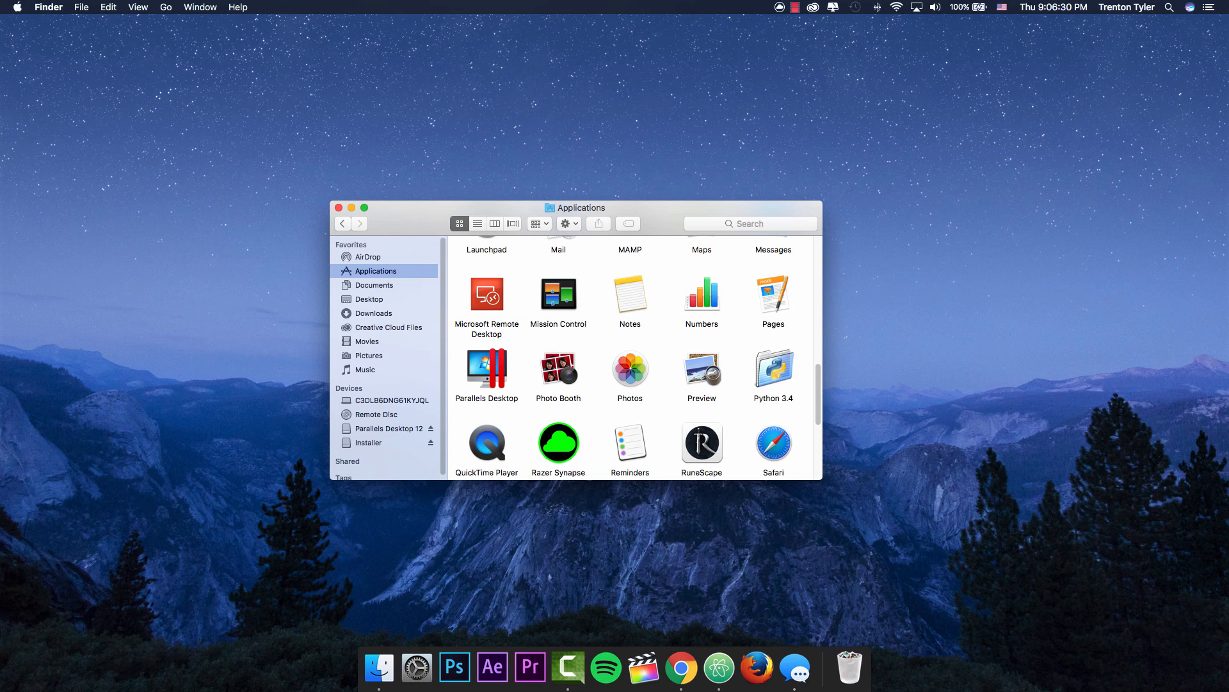
pyautogui.click(488, 369)
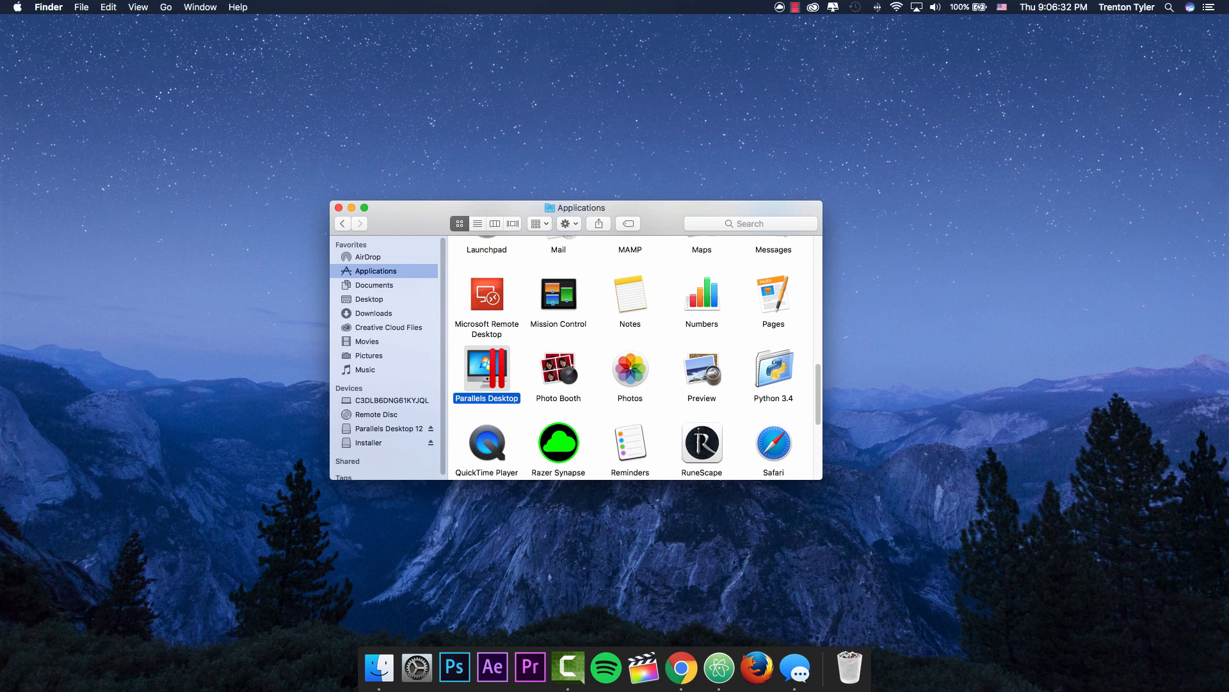
pyautogui.doubleClick(487, 369)
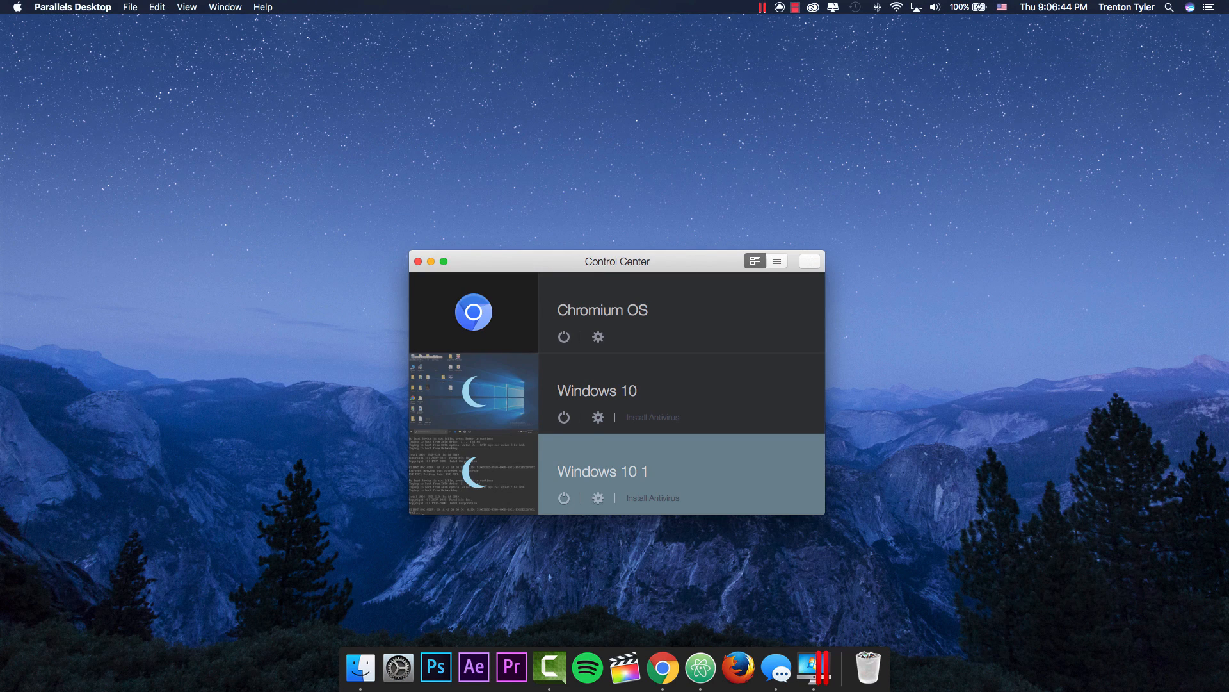
# Step: Glance at the Windows 10 1 machine's settings, then bring up the New Virtual Machine wizard
pyautogui.moveTo(512, 262); pyautogui.dragTo(494, 226)
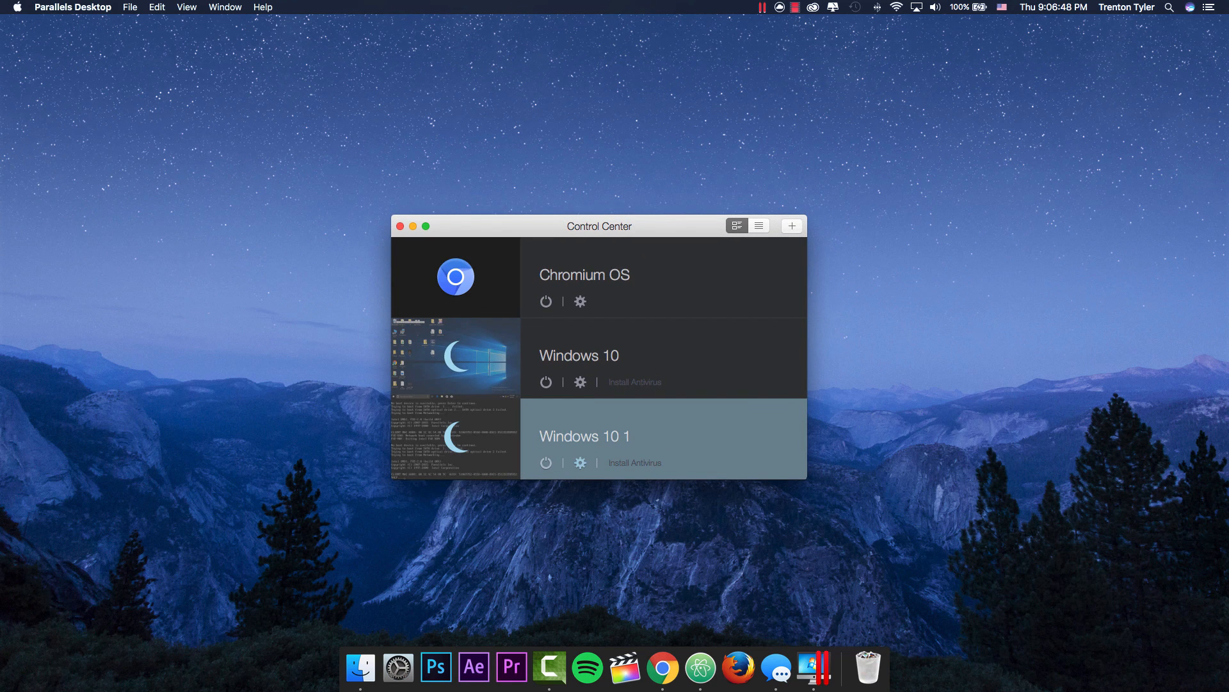
pyautogui.click(580, 462)
pyautogui.press('super+w')
pyautogui.moveTo(414, 248); pyautogui.dragTo(593, 177)
# Step: Browse the Free Systems carousel starting at Modern.IE, then close the wizard
pyautogui.click(367, 466)
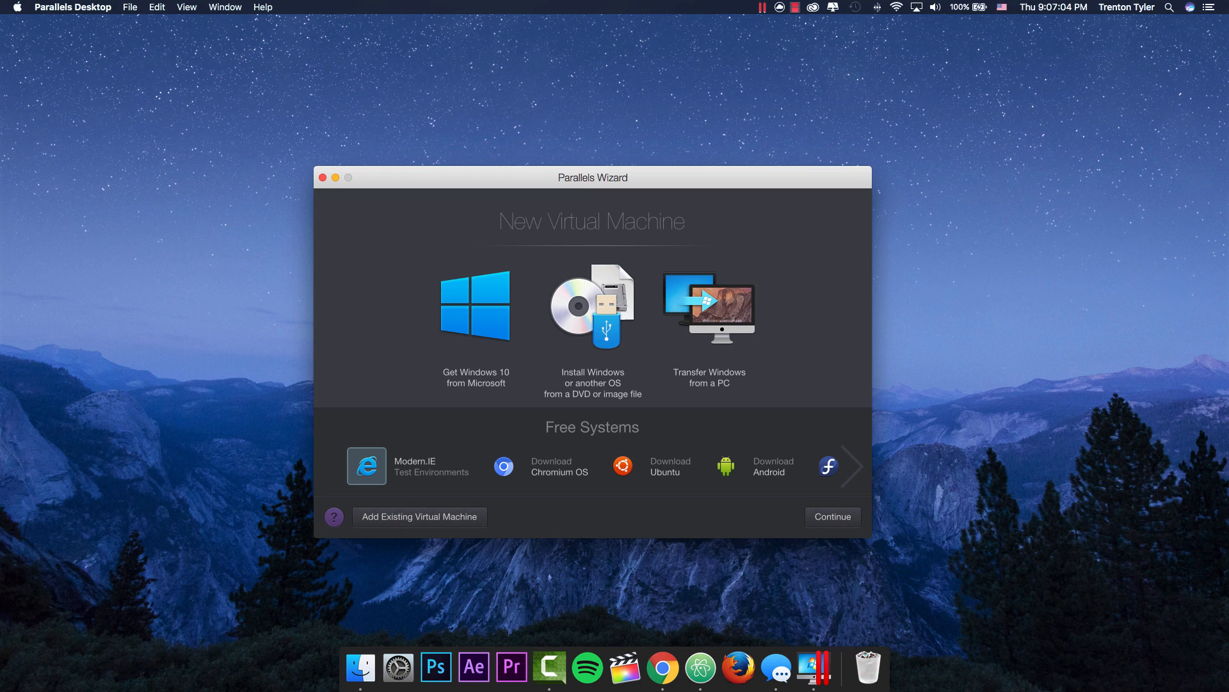
pyautogui.click(852, 466)
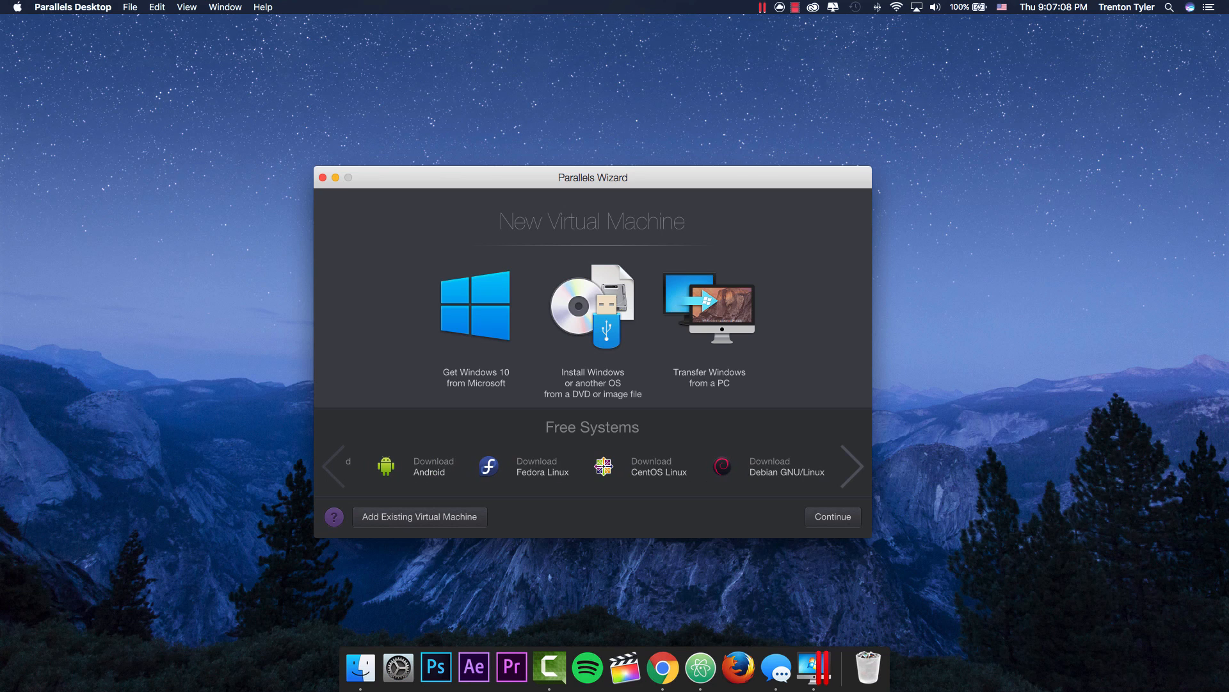
pyautogui.click(333, 466)
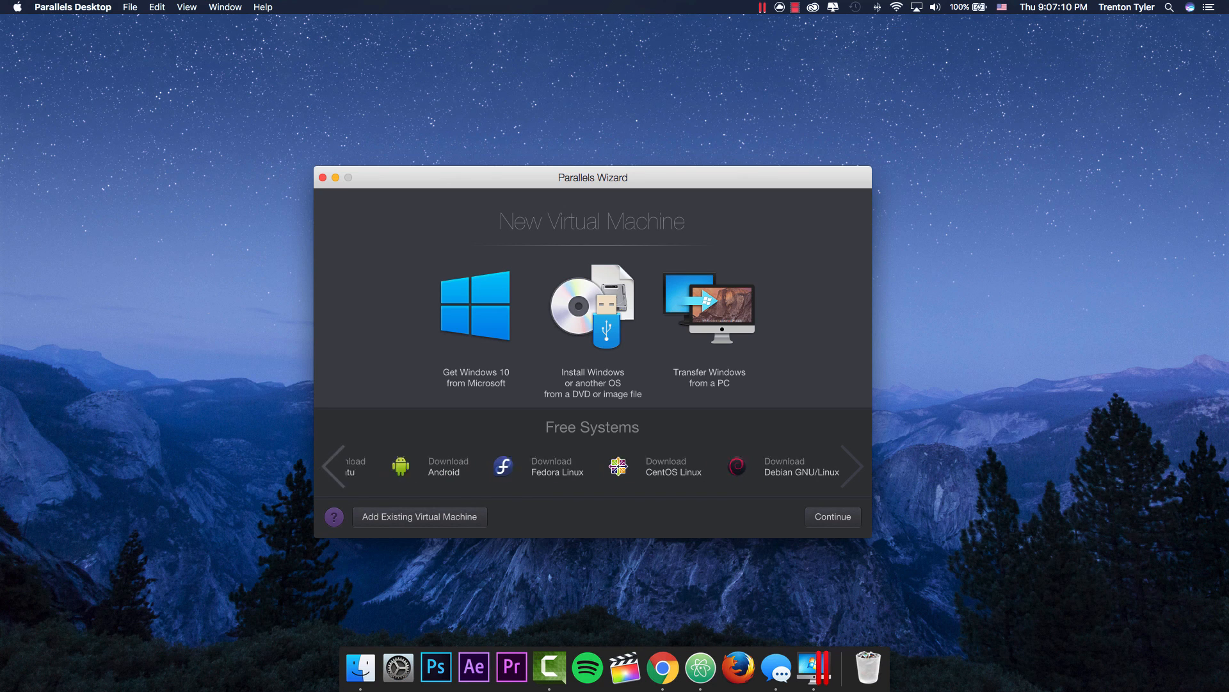
pyautogui.click(334, 466)
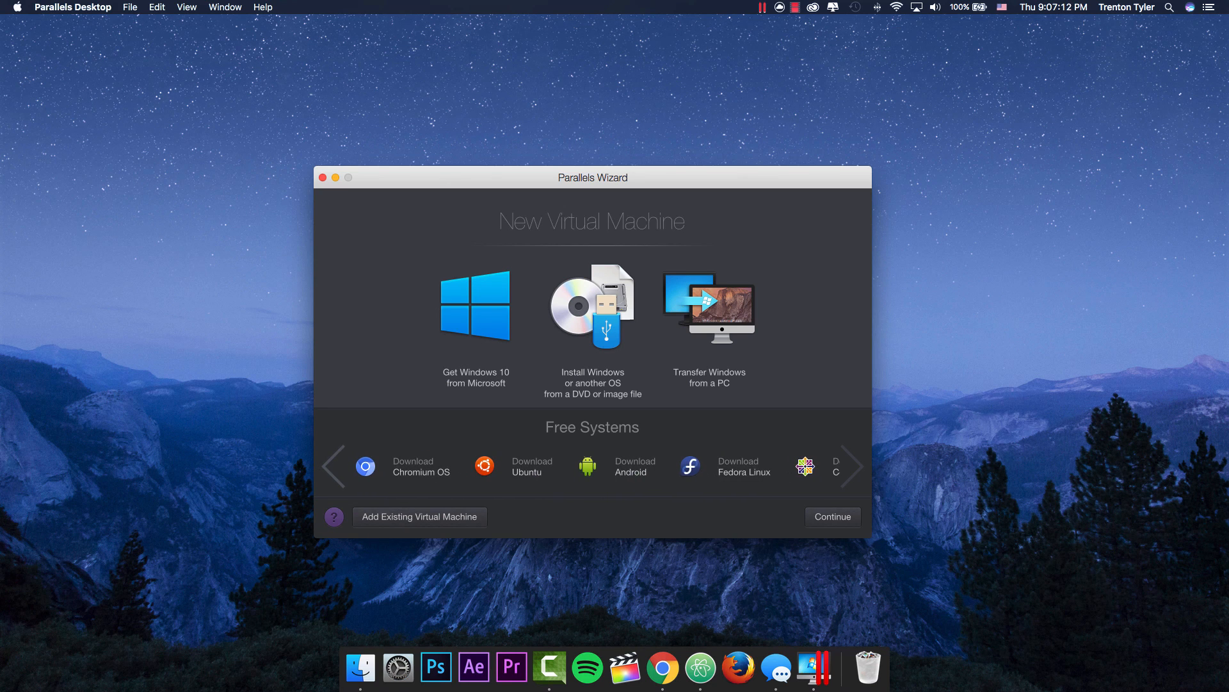
pyautogui.click(334, 466)
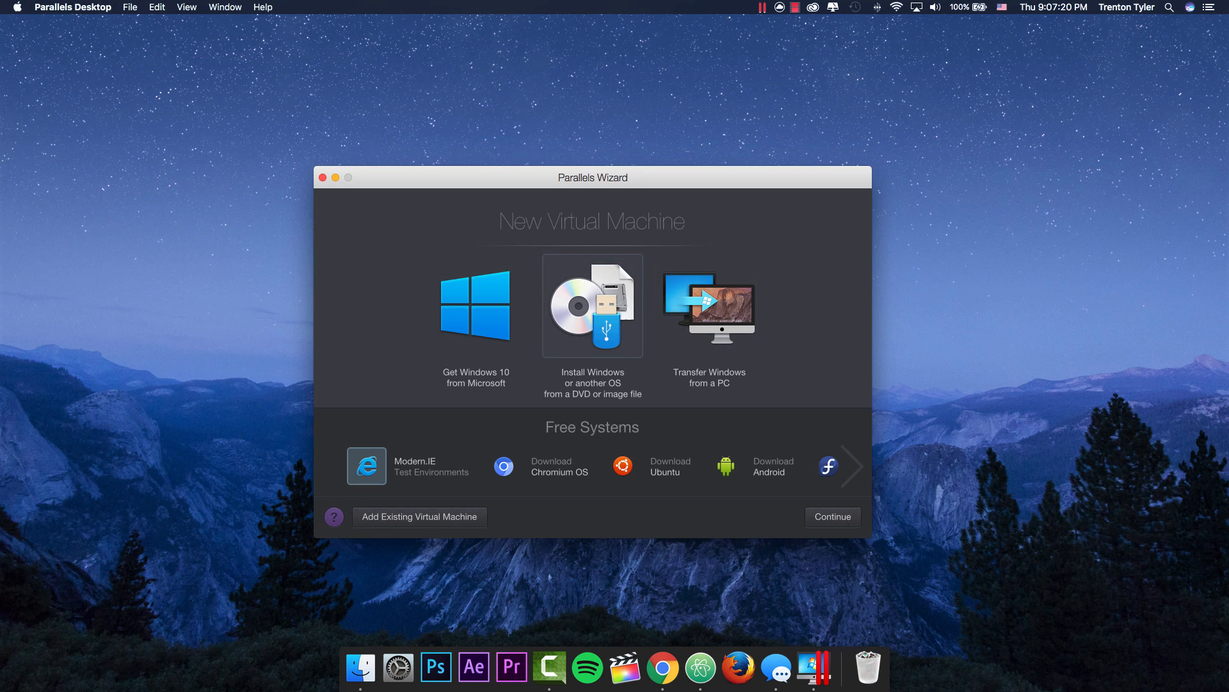
pyautogui.press('super+w')
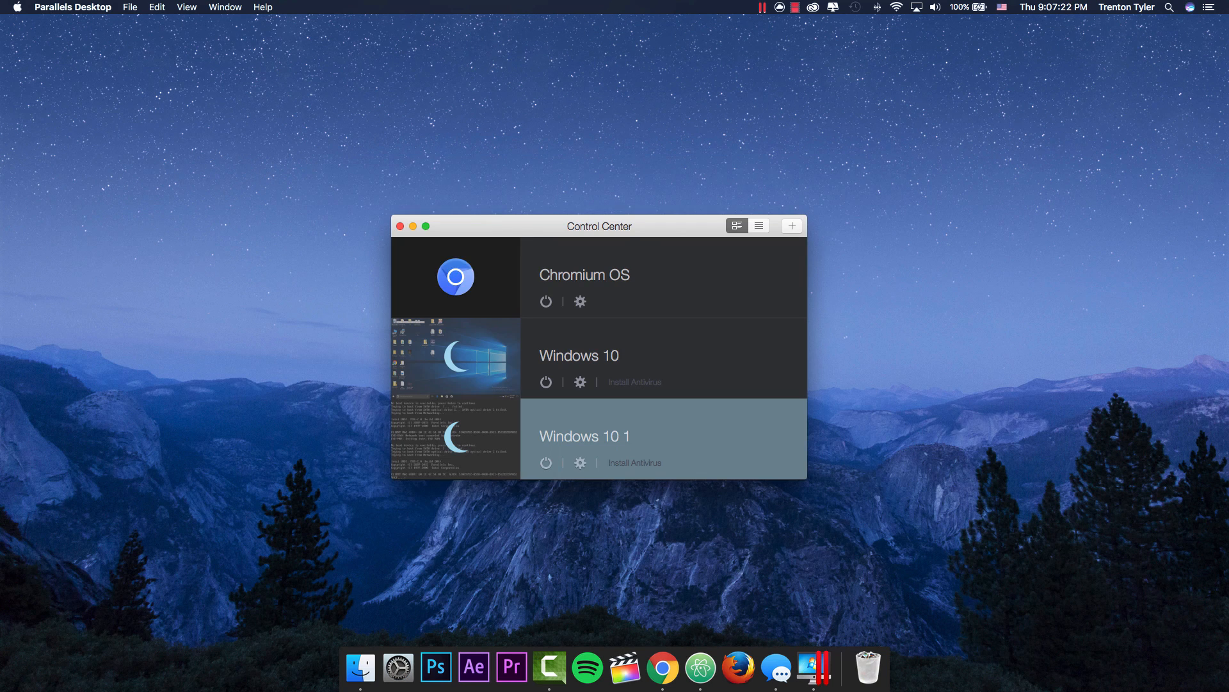
pyautogui.click(455, 276)
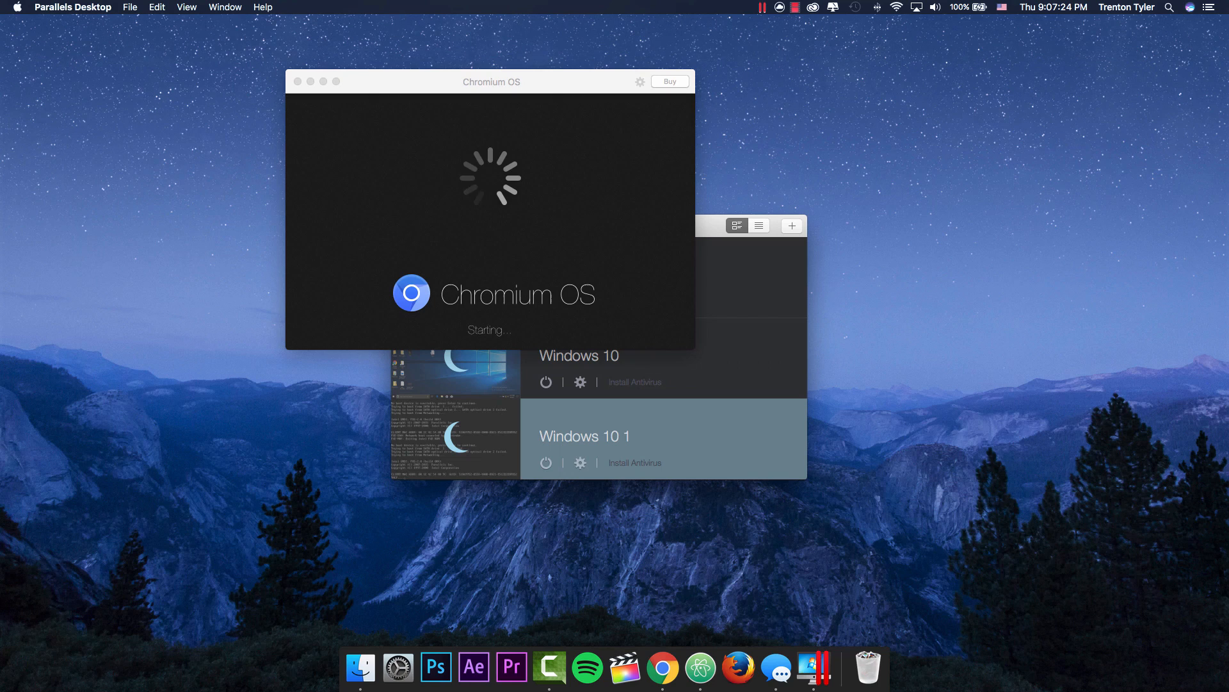
pyautogui.press('super+w')
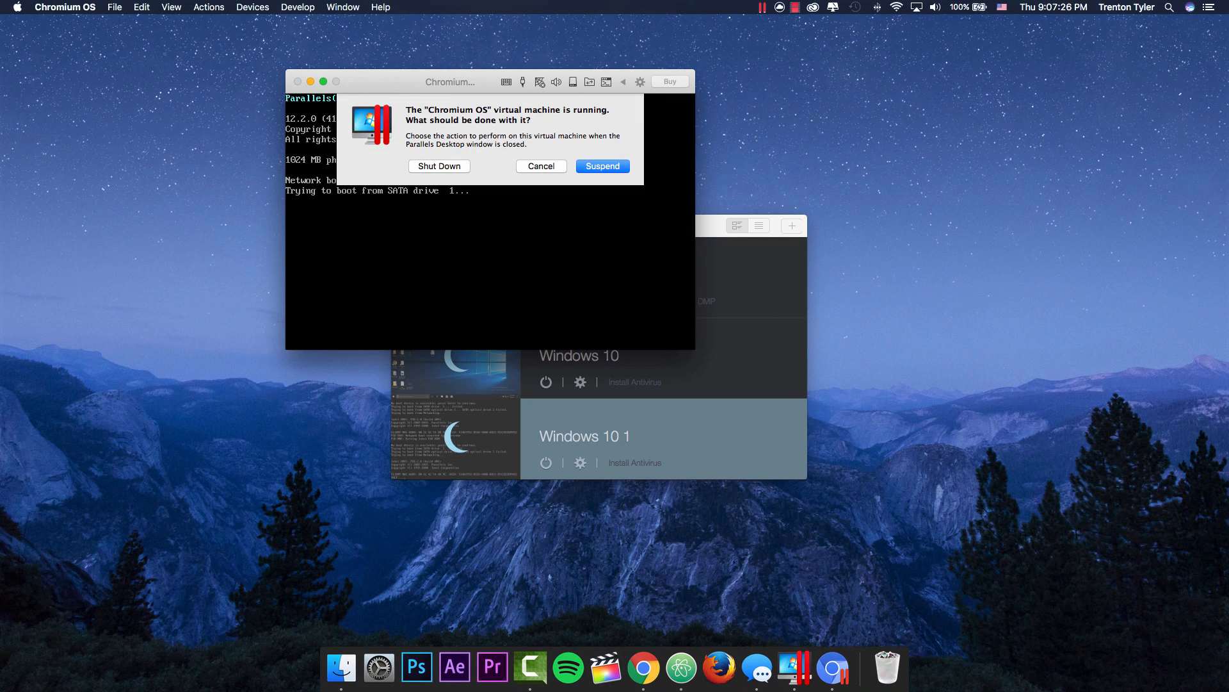
pyautogui.click(439, 166)
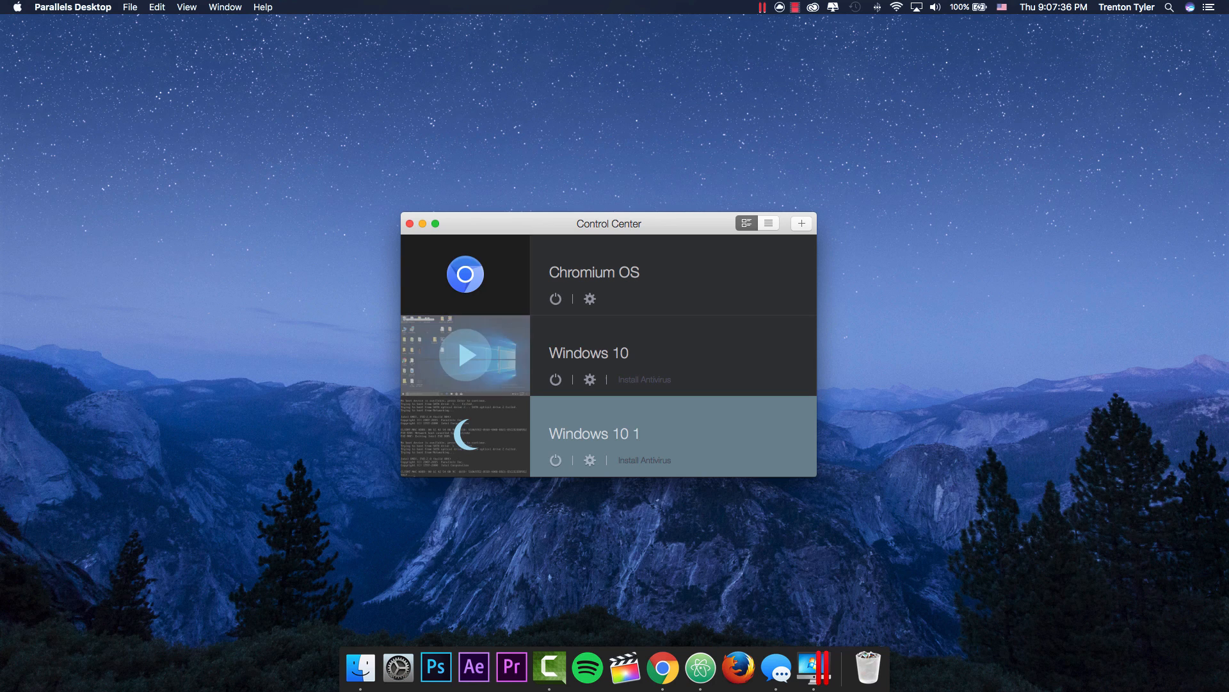
# Step: Start the Windows 10 virtual machine from its Control Center thumbnail
pyautogui.click(467, 355)
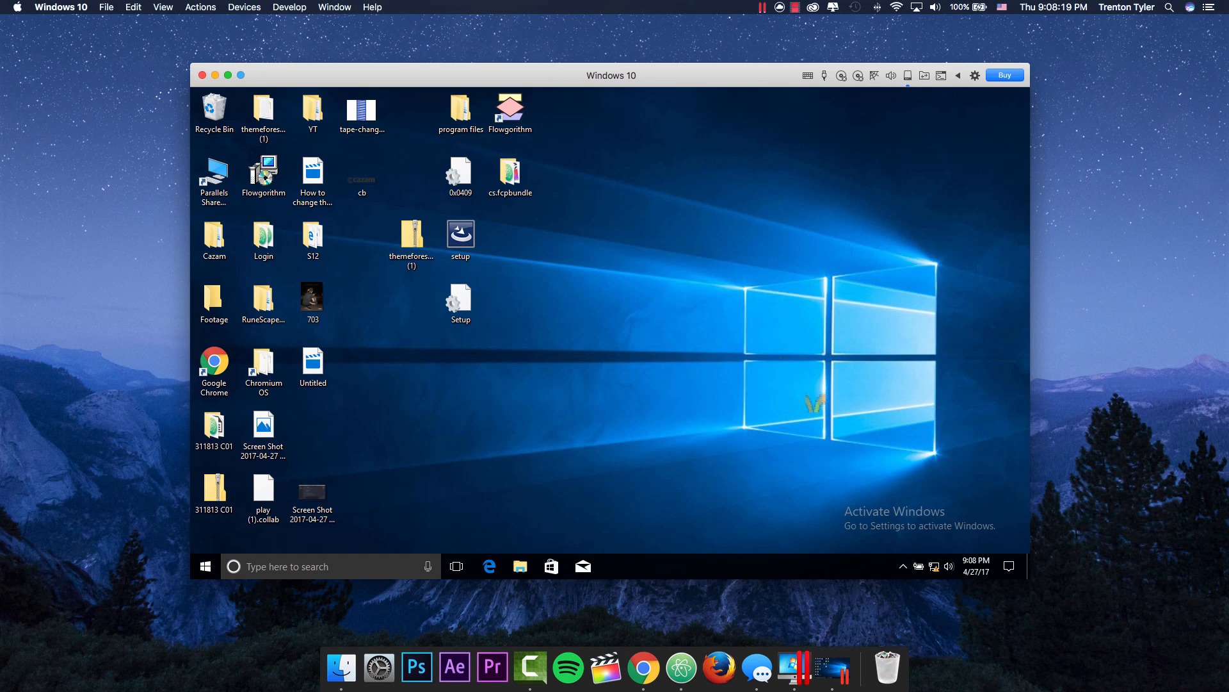
# Step: Reposition the Windows 10 VM window, then close it to suspend the machine
pyautogui.moveTo(462, 74)
pyautogui.mouseDown()
pyautogui.moveTo(468, 637)
pyautogui.moveTo(850, 386)
pyautogui.moveTo(461, 91)
pyautogui.mouseUp()
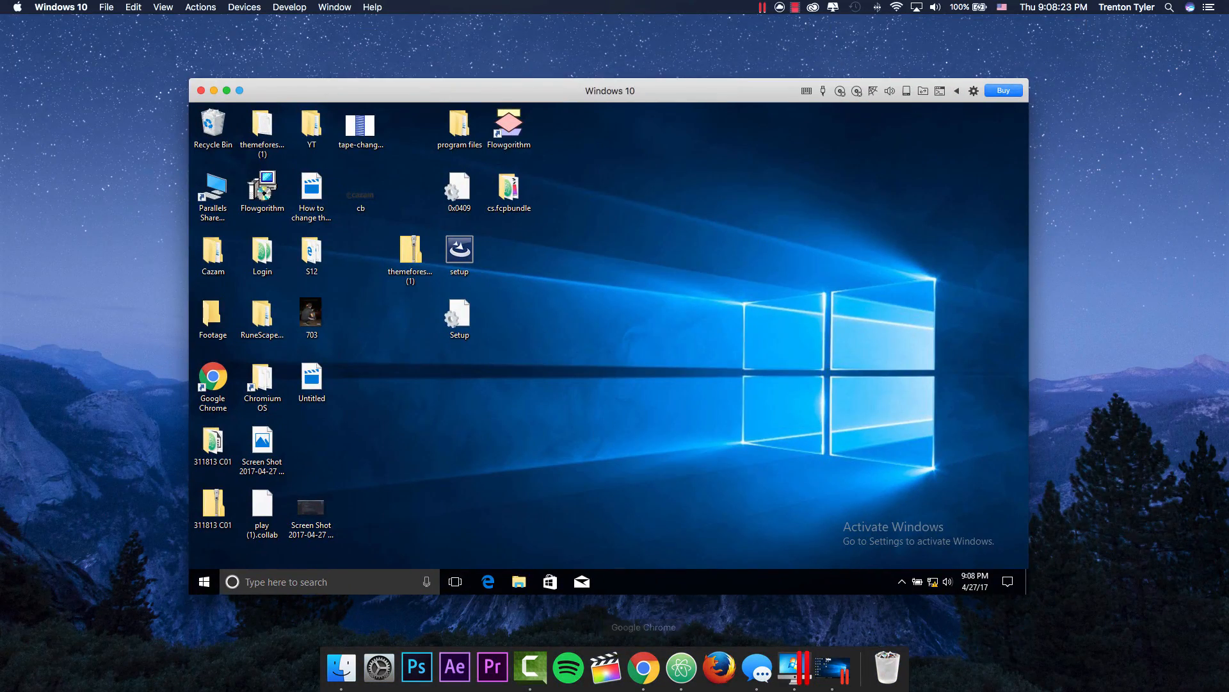
pyautogui.moveTo(314, 90); pyautogui.dragTo(329, 89)
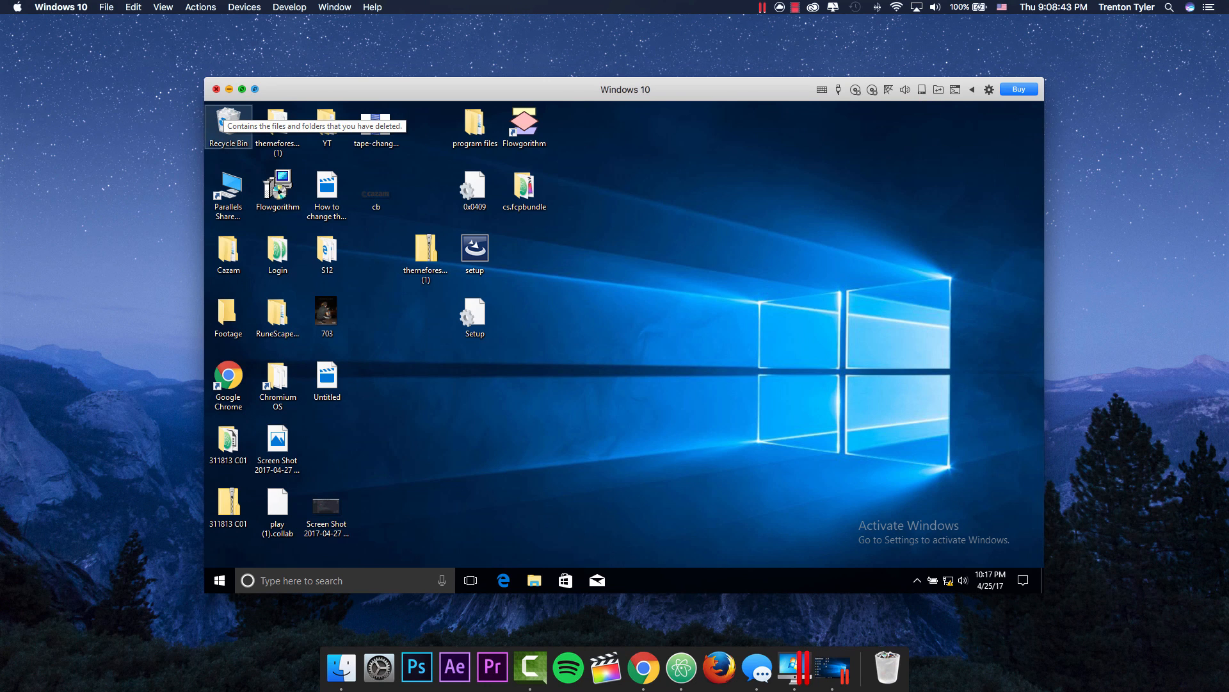
pyautogui.click(216, 89)
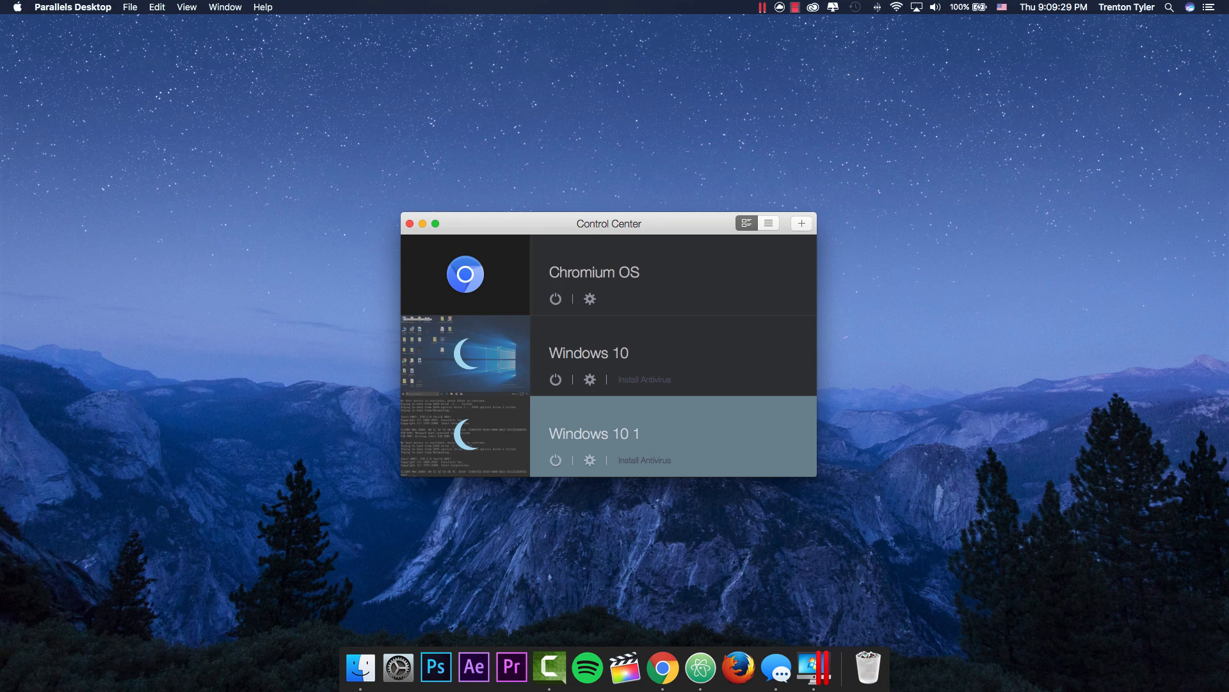
# Step: Open a new Chrome window and load google.com
pyautogui.click(320, 308)
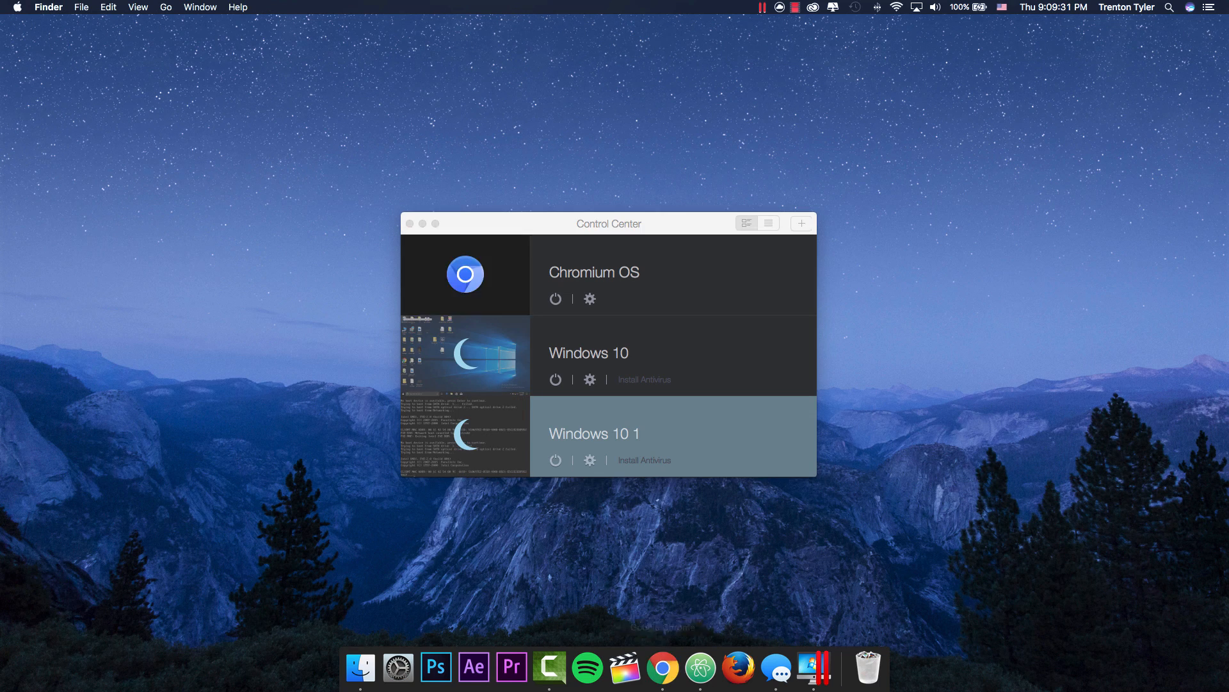
pyautogui.click(662, 668)
pyautogui.moveTo(663, 127); pyautogui.dragTo(641, 86)
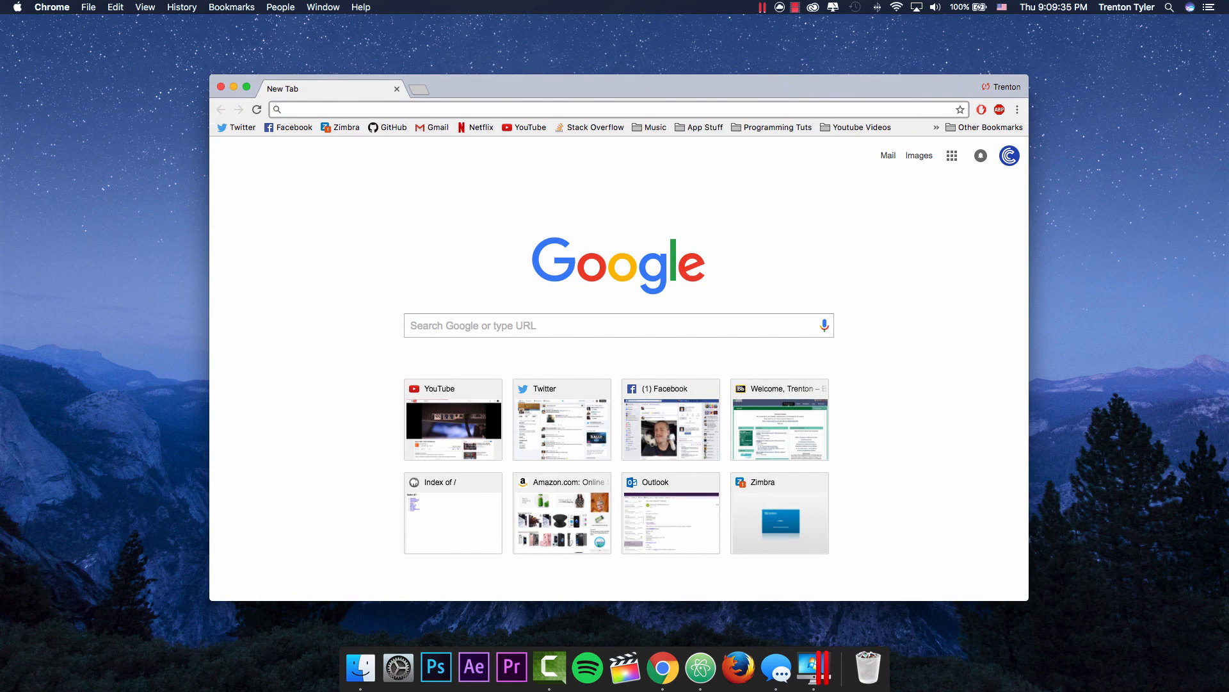
pyautogui.write('google.com')
pyautogui.press('Return')
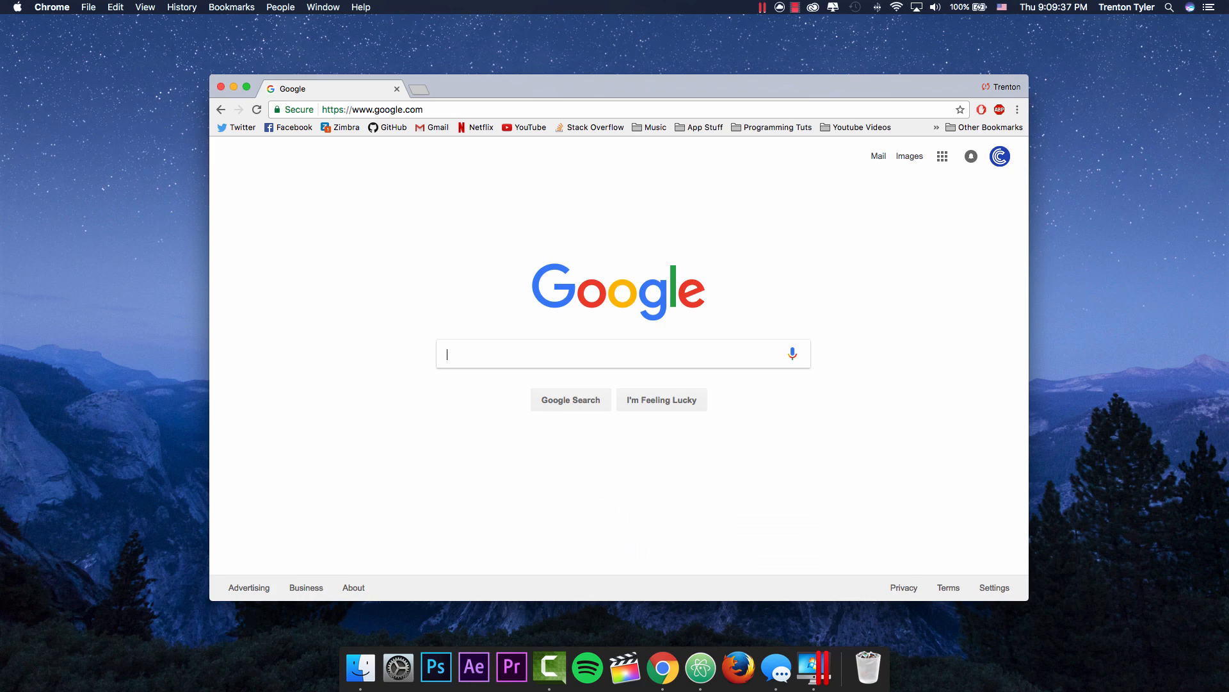
# Step: Search 'windows 10 iso download free' and open Microsoft's Windows 10 disc image page
pyautogui.write('windows 10 iso')
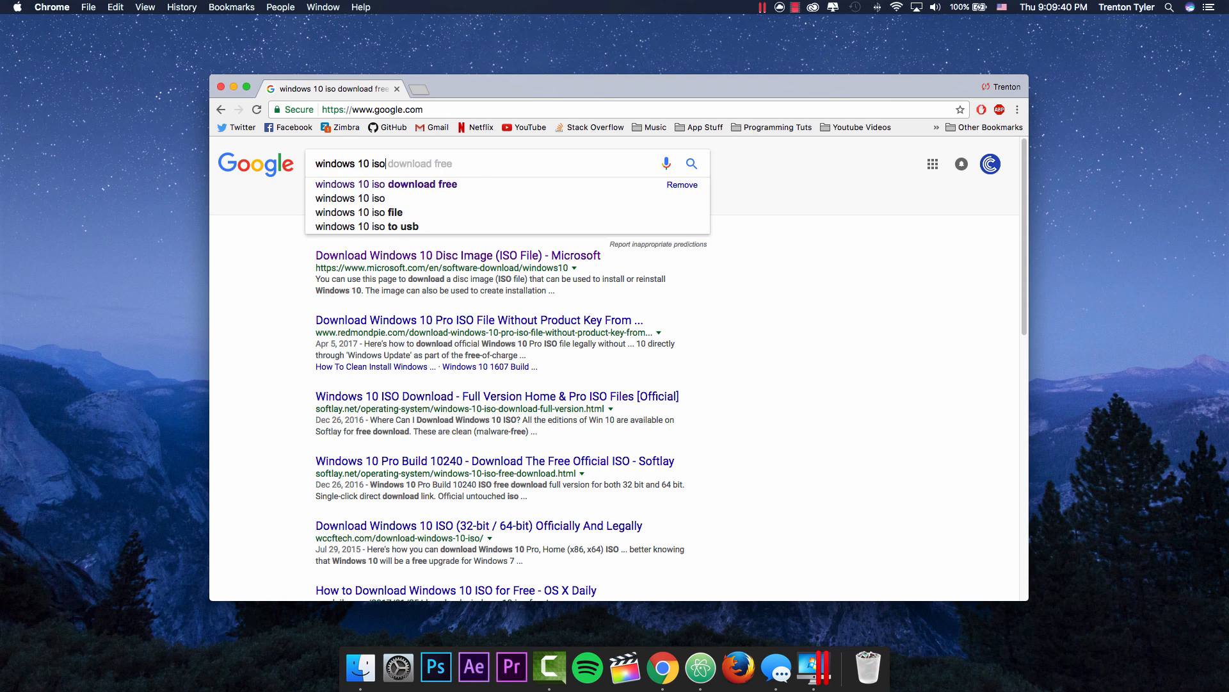
pyautogui.press('Down')
pyautogui.press('Return')
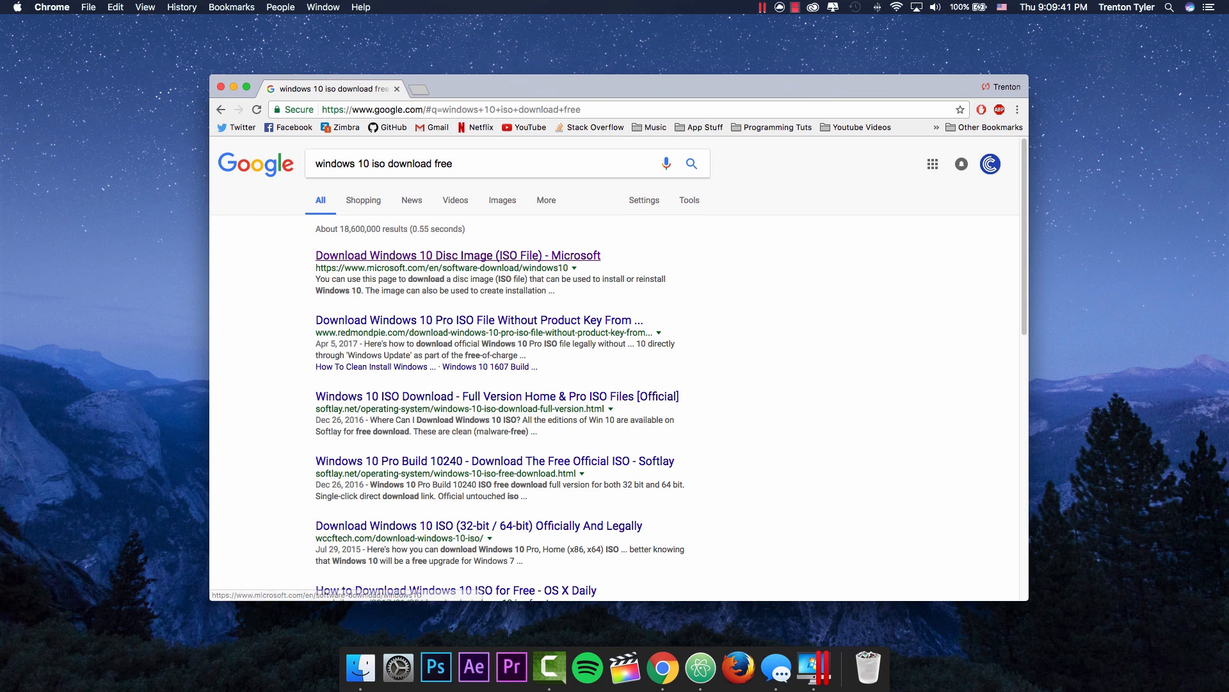
pyautogui.click(458, 255)
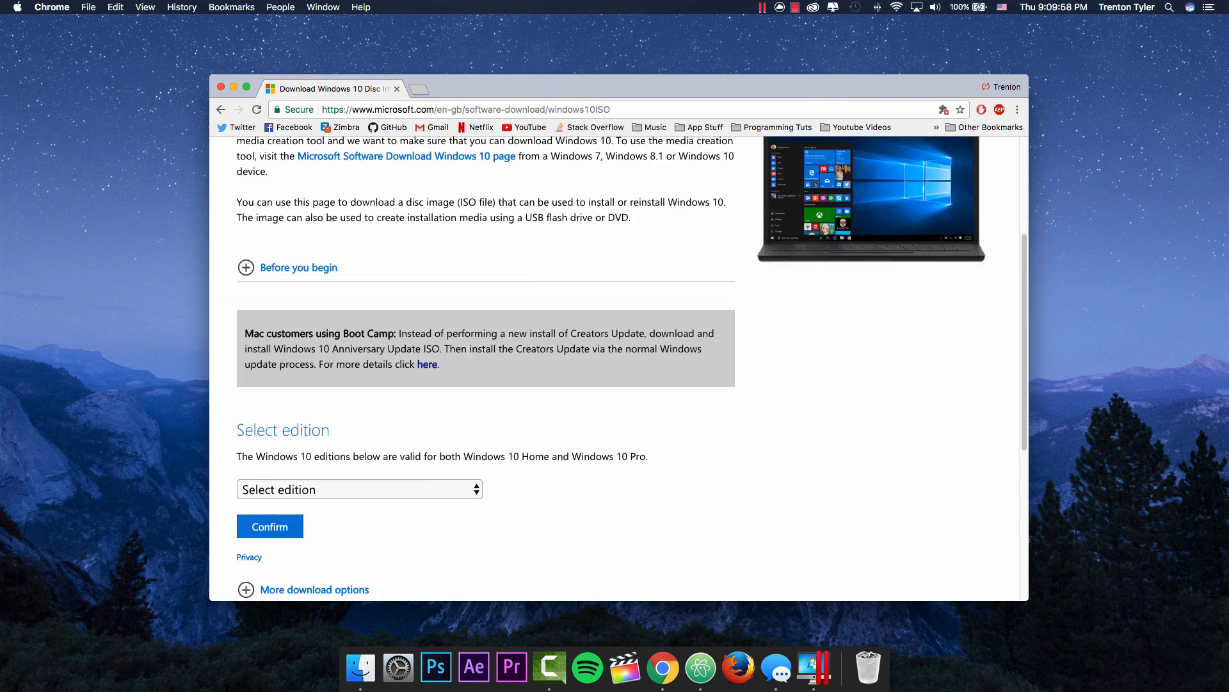
# Step: Select the Windows 10 edition and English as product language on the download page
pyautogui.scroll(-5, 615, 368)
pyautogui.scroll(2, 614, 369)
pyautogui.click(359, 295)
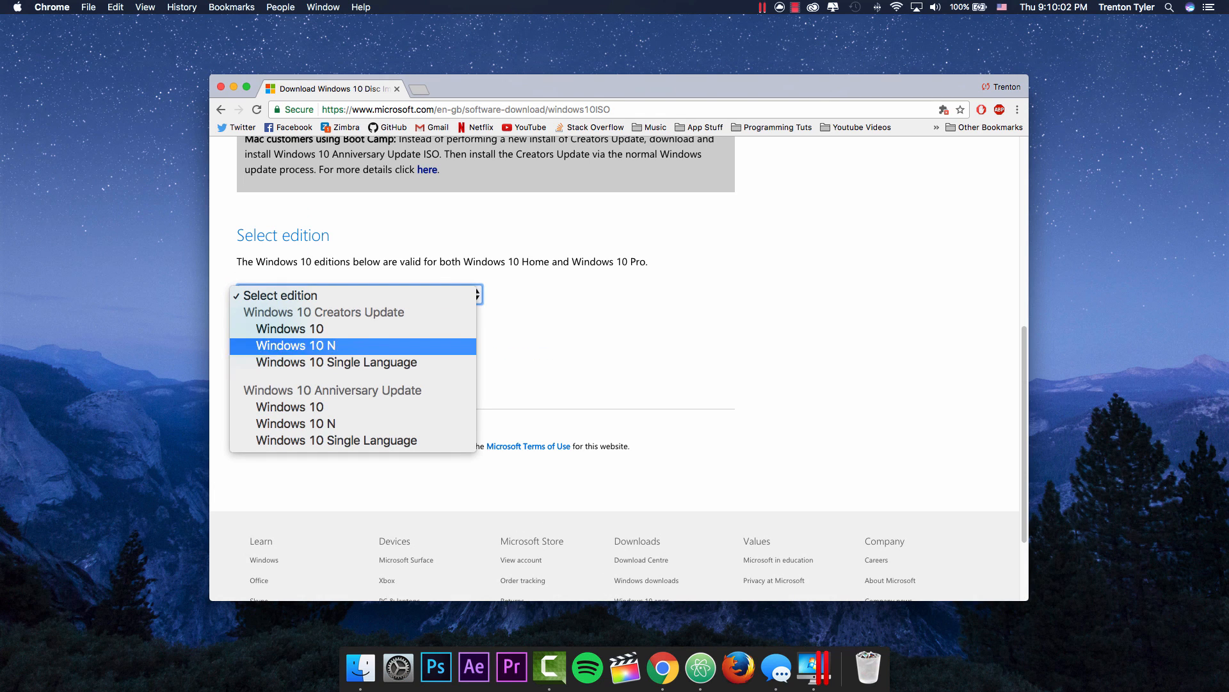
pyautogui.click(289, 329)
pyautogui.click(270, 331)
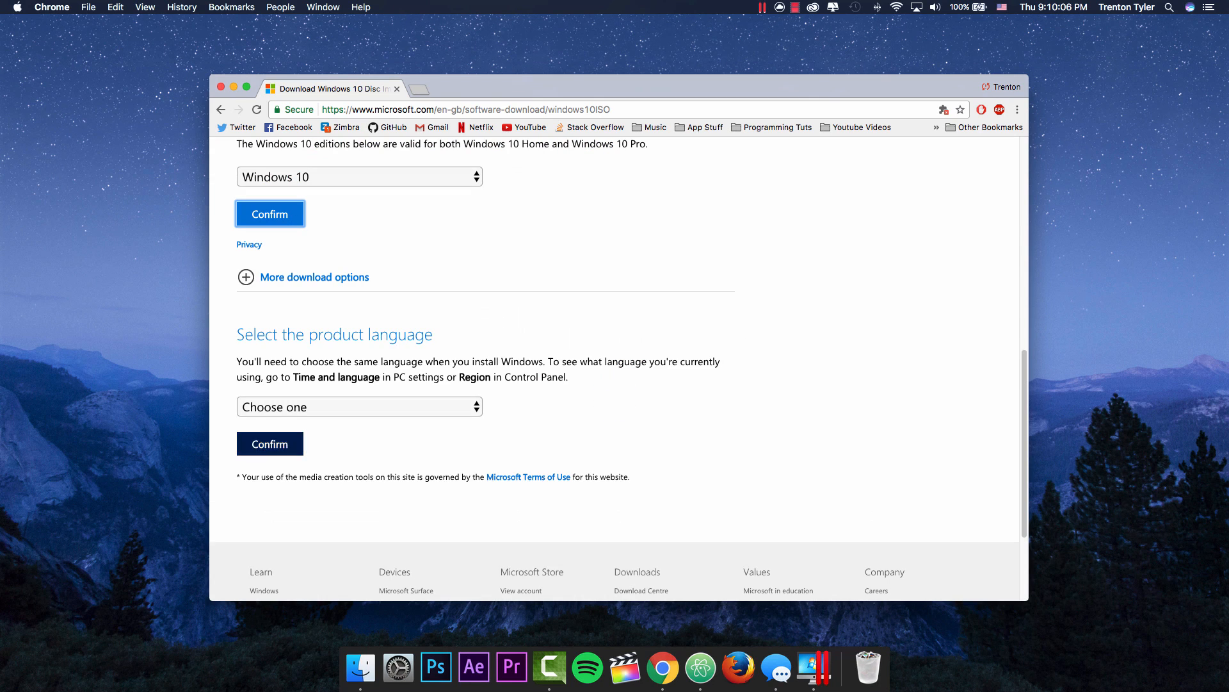
pyautogui.click(276, 407)
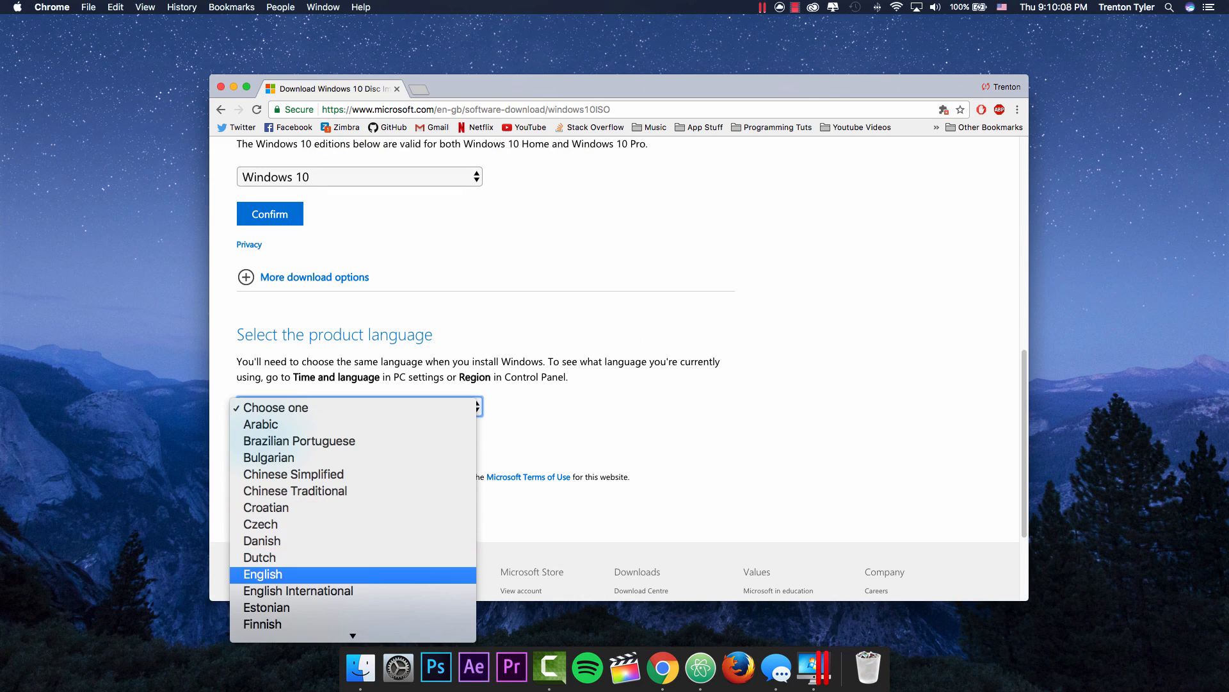
pyautogui.click(263, 574)
pyautogui.click(269, 442)
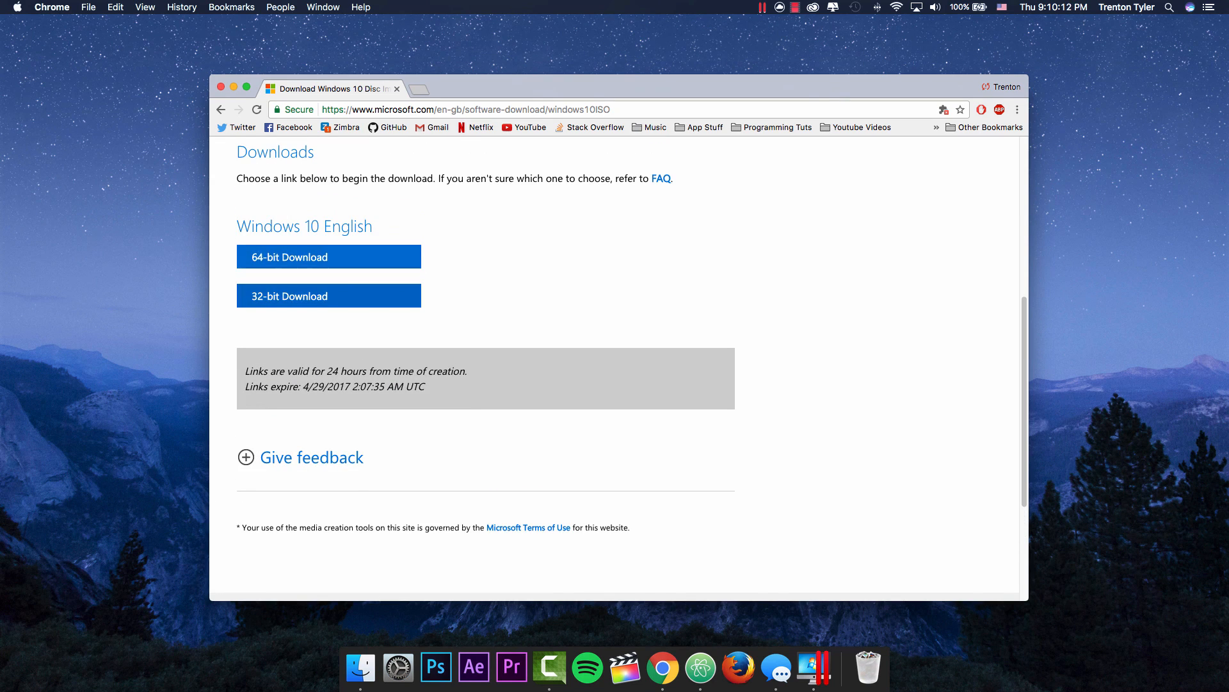
# Step: Start the 64-bit ISO download, cancel it, and close the Chrome window
pyautogui.moveTo(376, 226); pyautogui.dragTo(237, 226)
pyautogui.click(376, 230)
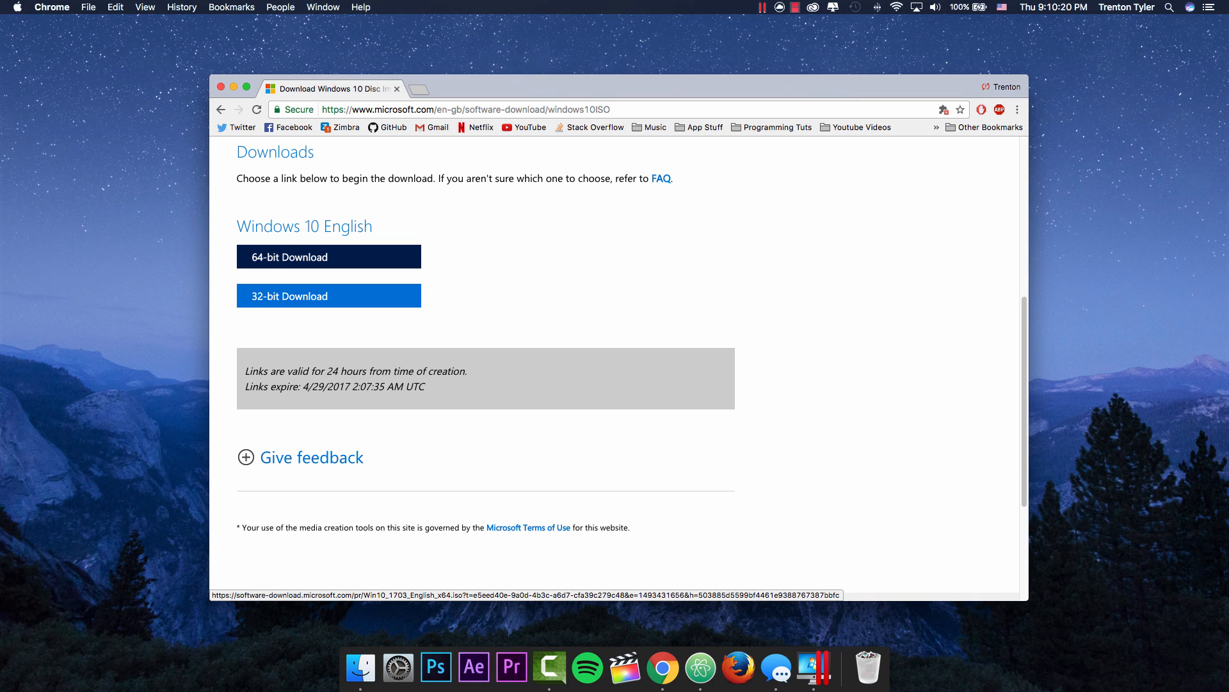
pyautogui.rightClick(560, 306)
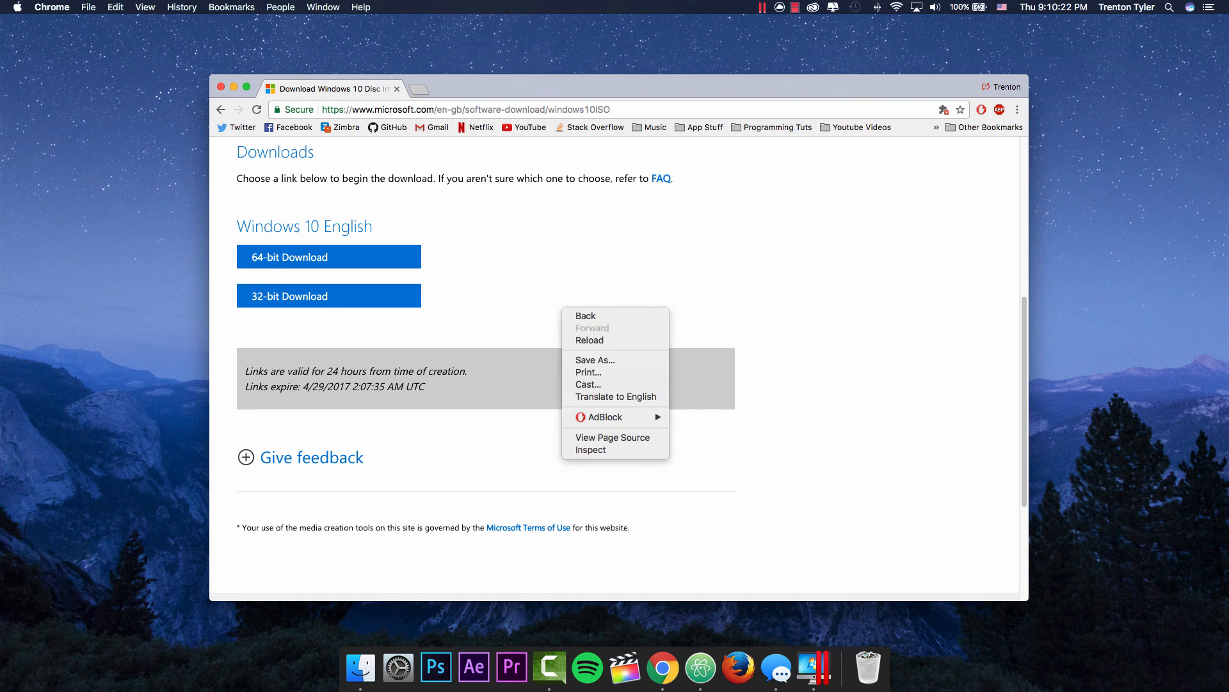
pyautogui.click(559, 305)
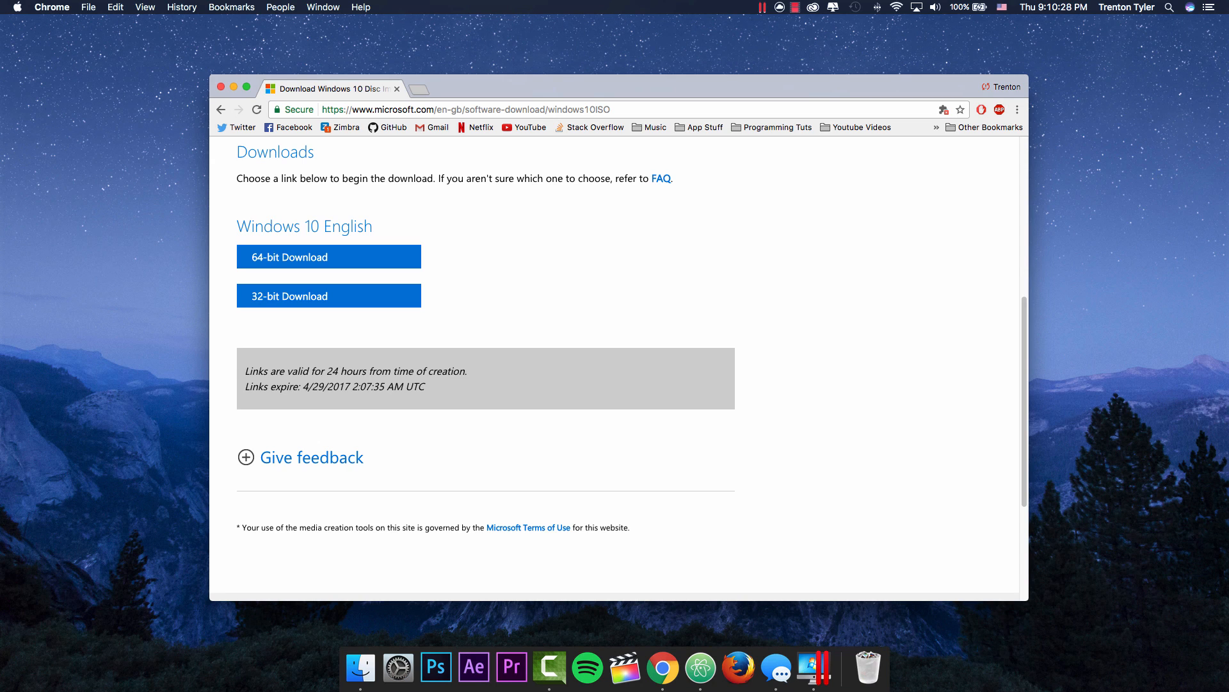
pyautogui.click(289, 257)
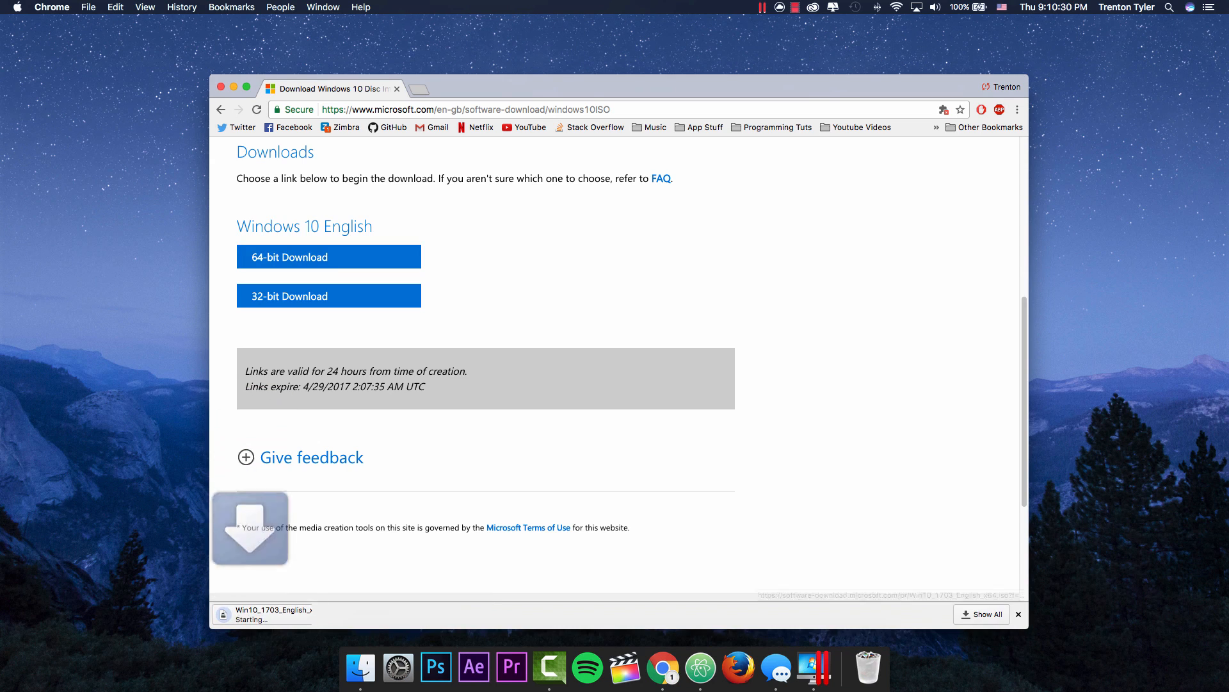
pyautogui.click(339, 614)
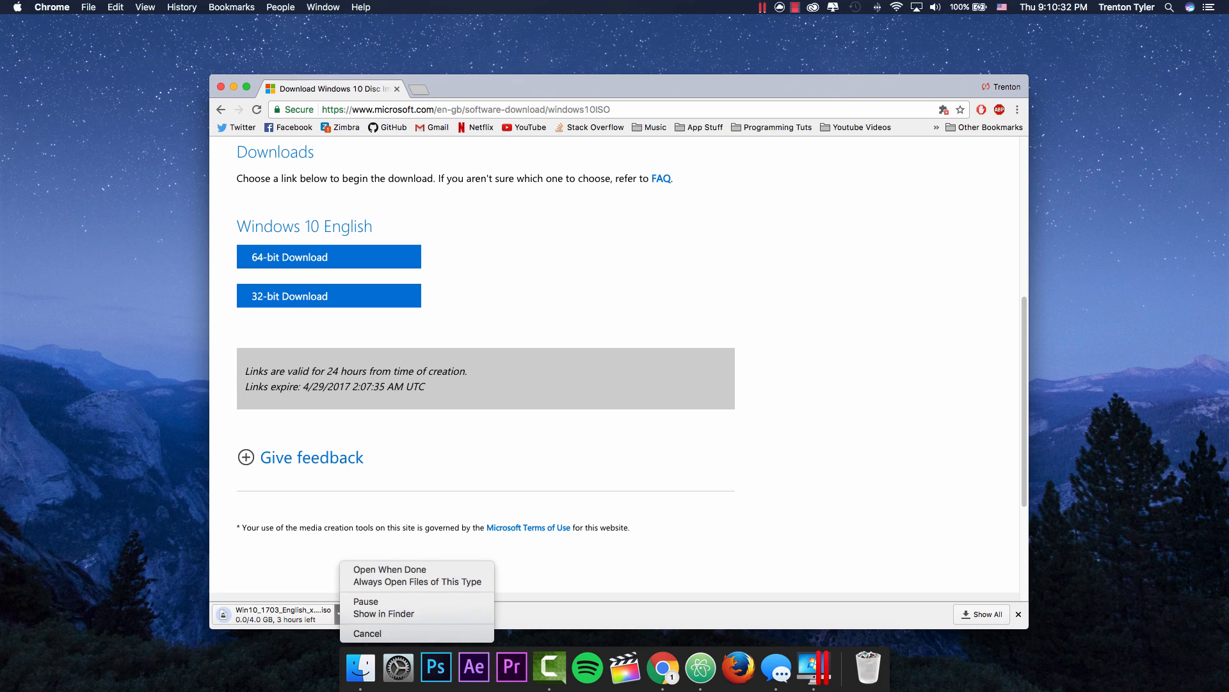
pyautogui.click(362, 633)
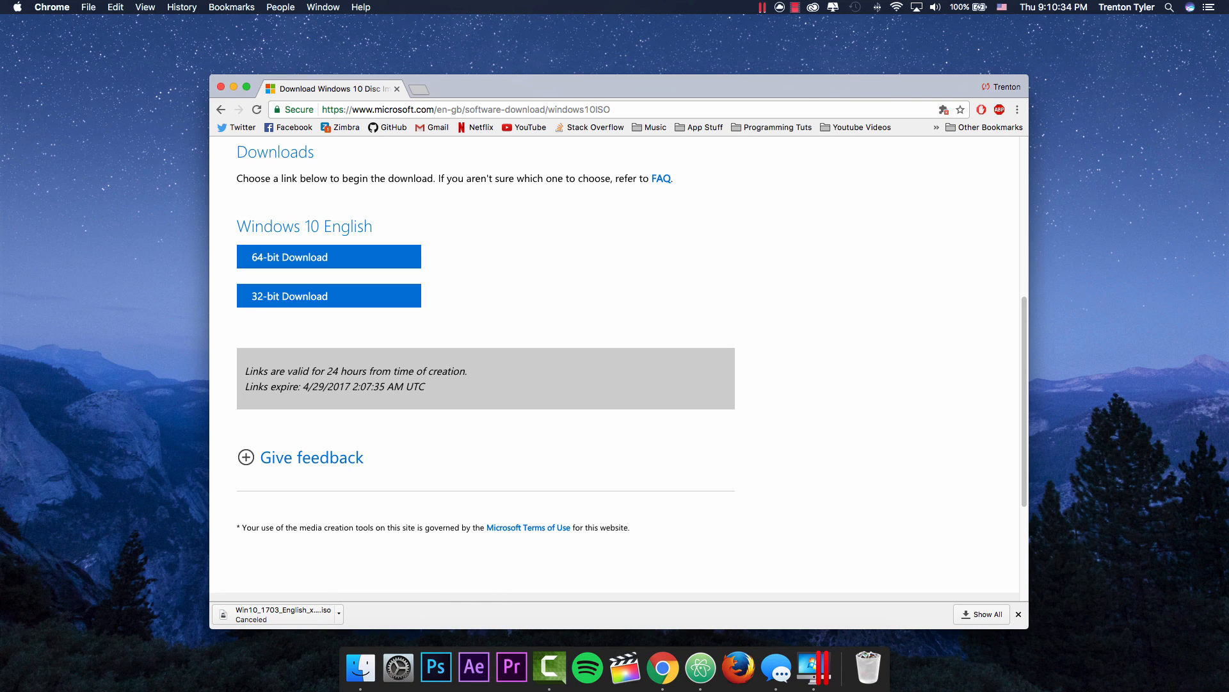
pyautogui.click(1018, 614)
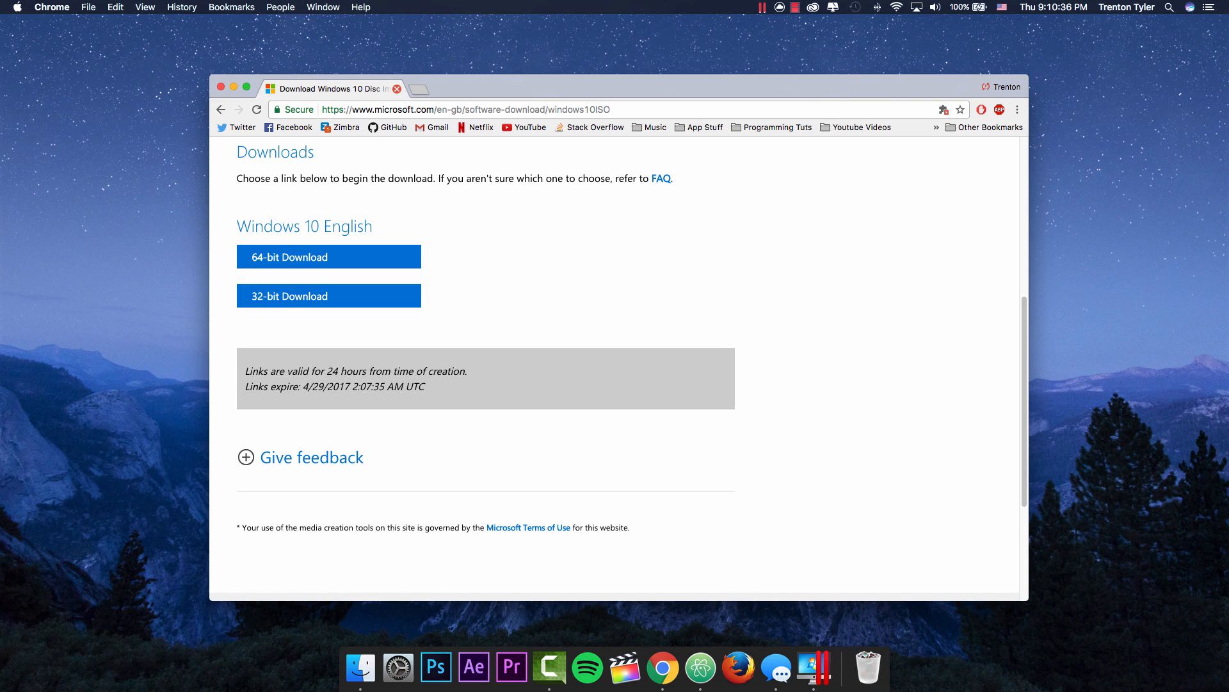
pyautogui.click(397, 89)
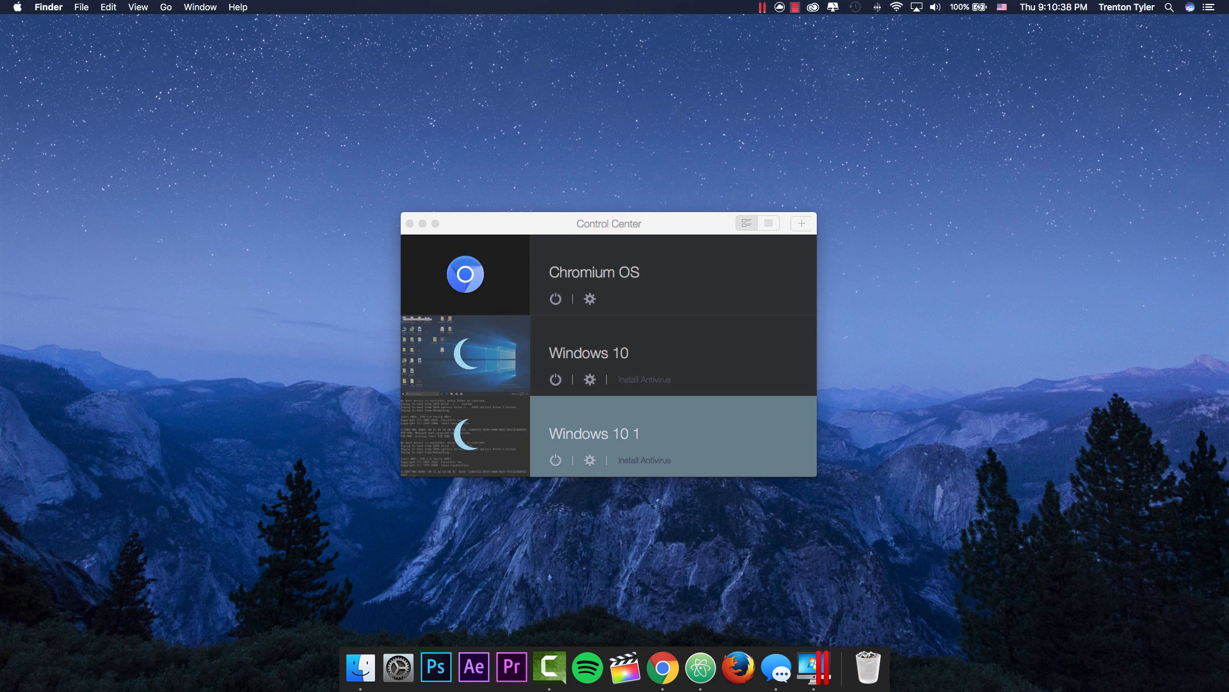
# Step: Save a blank Atom file as fakeos.iso on the Desktop and quit Atom
pyautogui.click(701, 667)
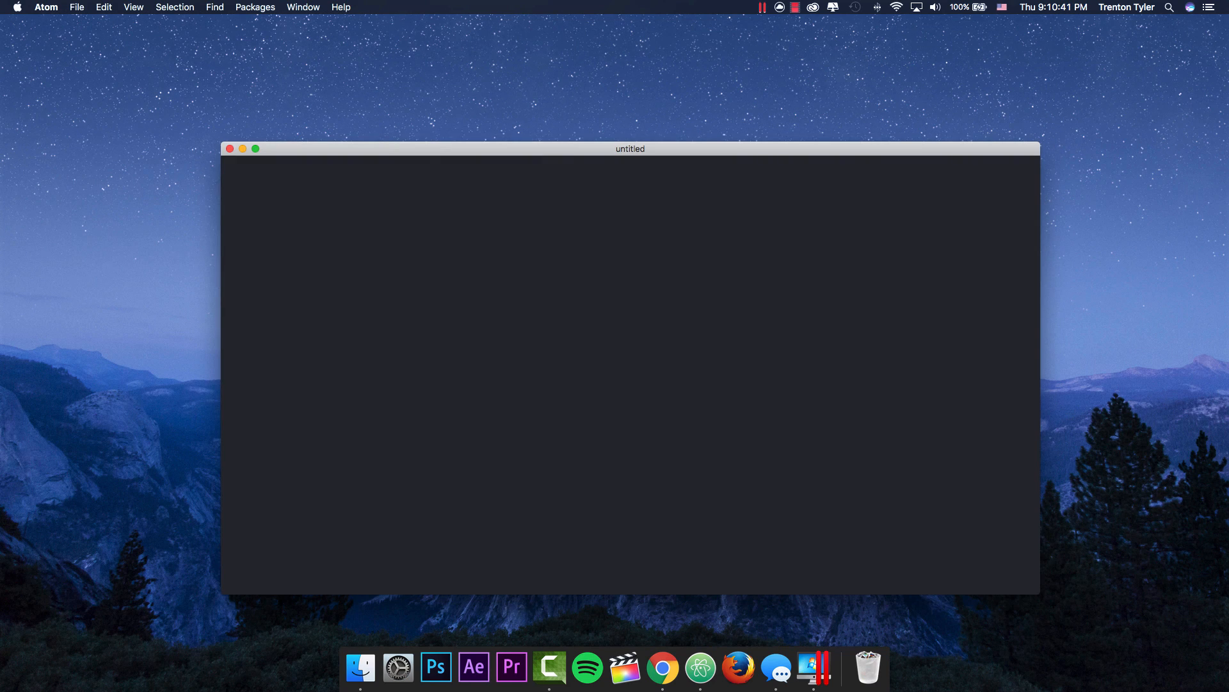
pyautogui.click(77, 7)
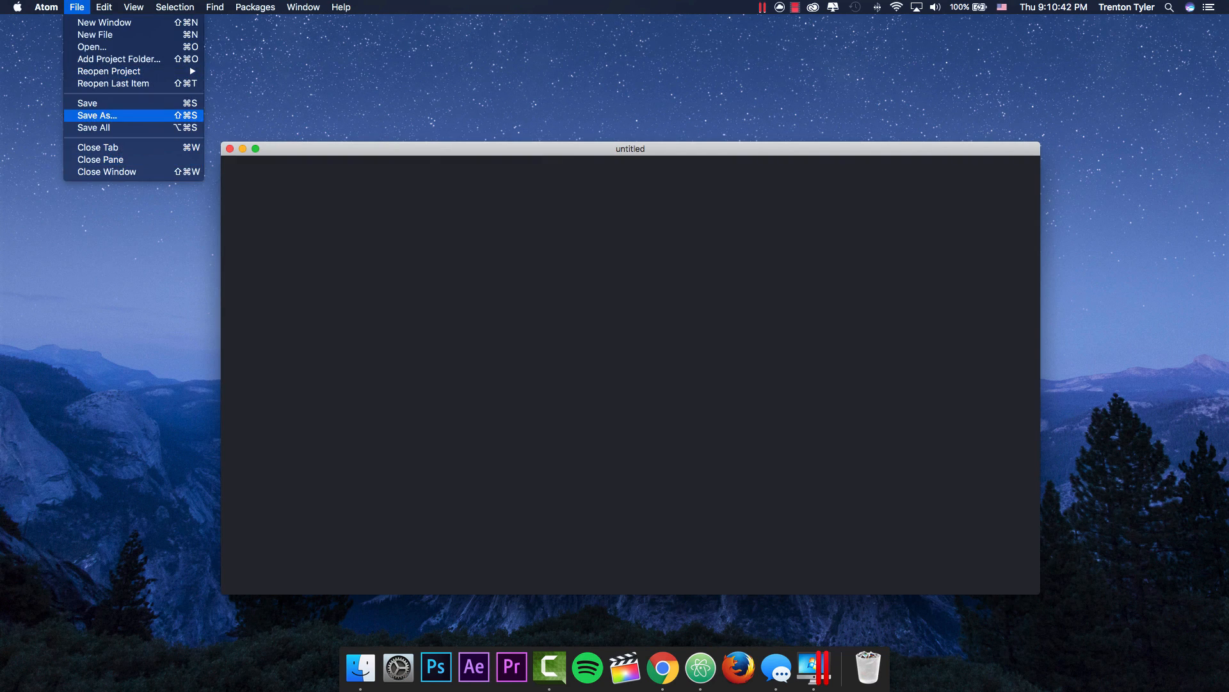
pyautogui.click(96, 116)
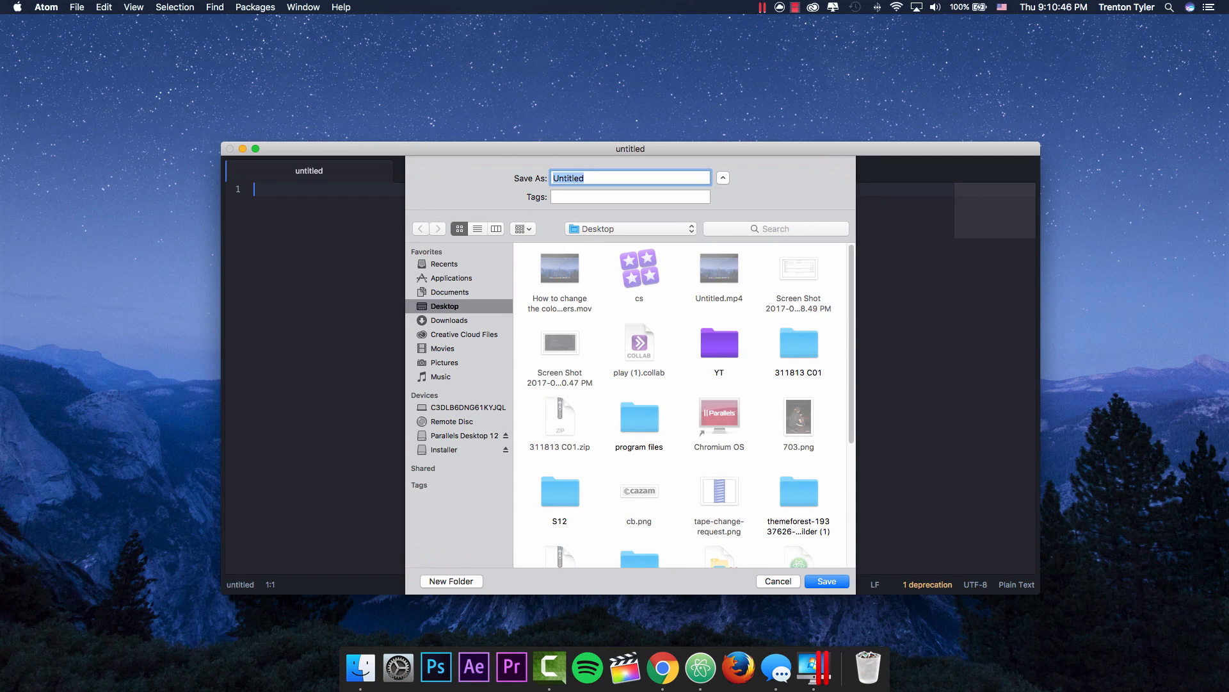
pyautogui.write('windo')
pyautogui.press('BackSpace')
pyautogui.press('BackSpace')
pyautogui.press('BackSpace')
pyautogui.press('BackSpace')
pyautogui.press('BackSpace')
pyautogui.write('fakeos.iso')
pyautogui.press('Return')
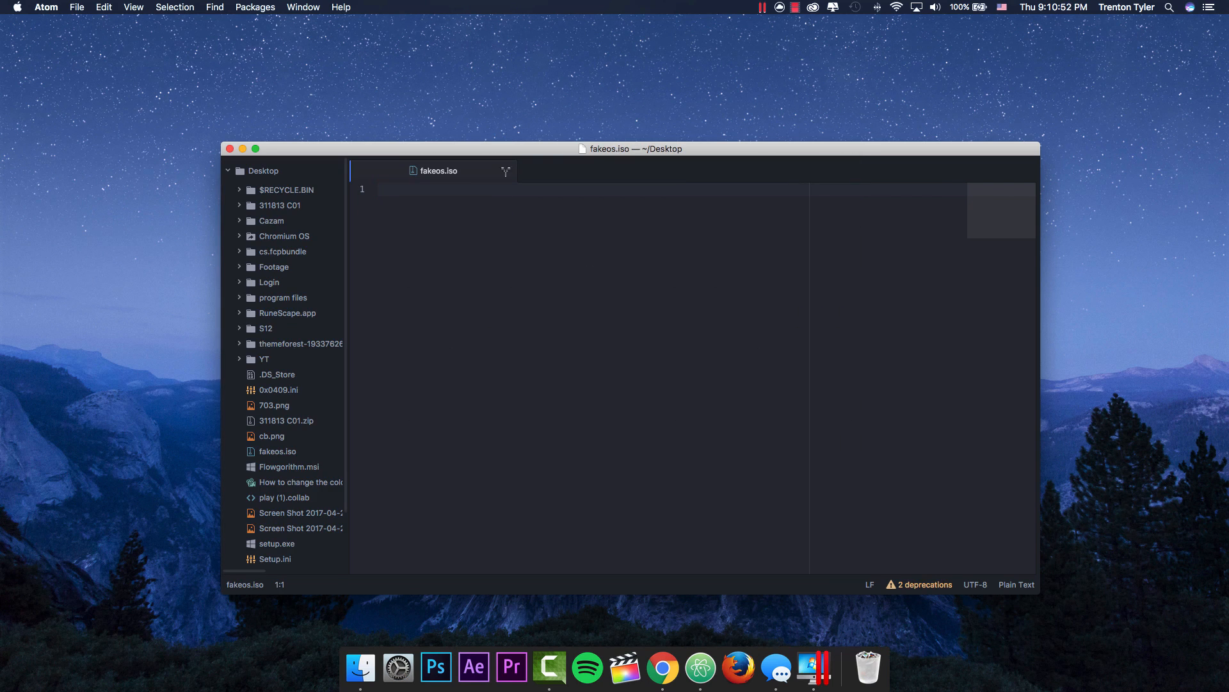
pyautogui.press('super+q')
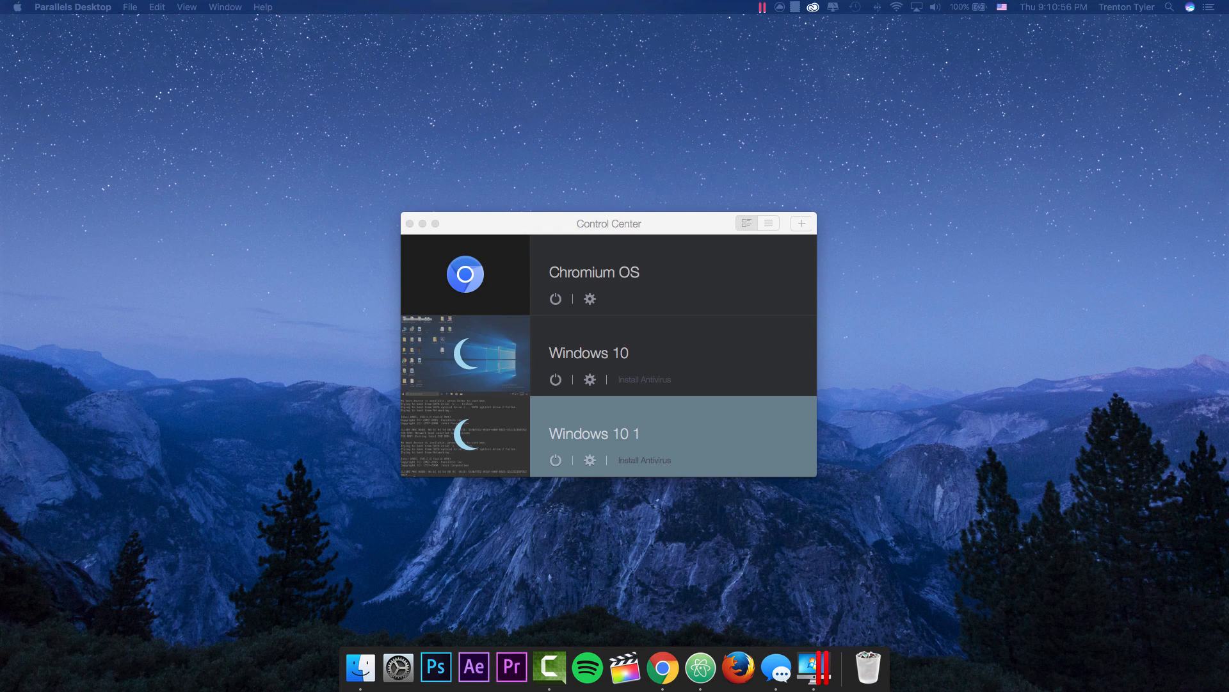
# Step: Start a new VM with Cmd+N, choose installing from a DVD or image file, and continue
pyautogui.press('super+n')
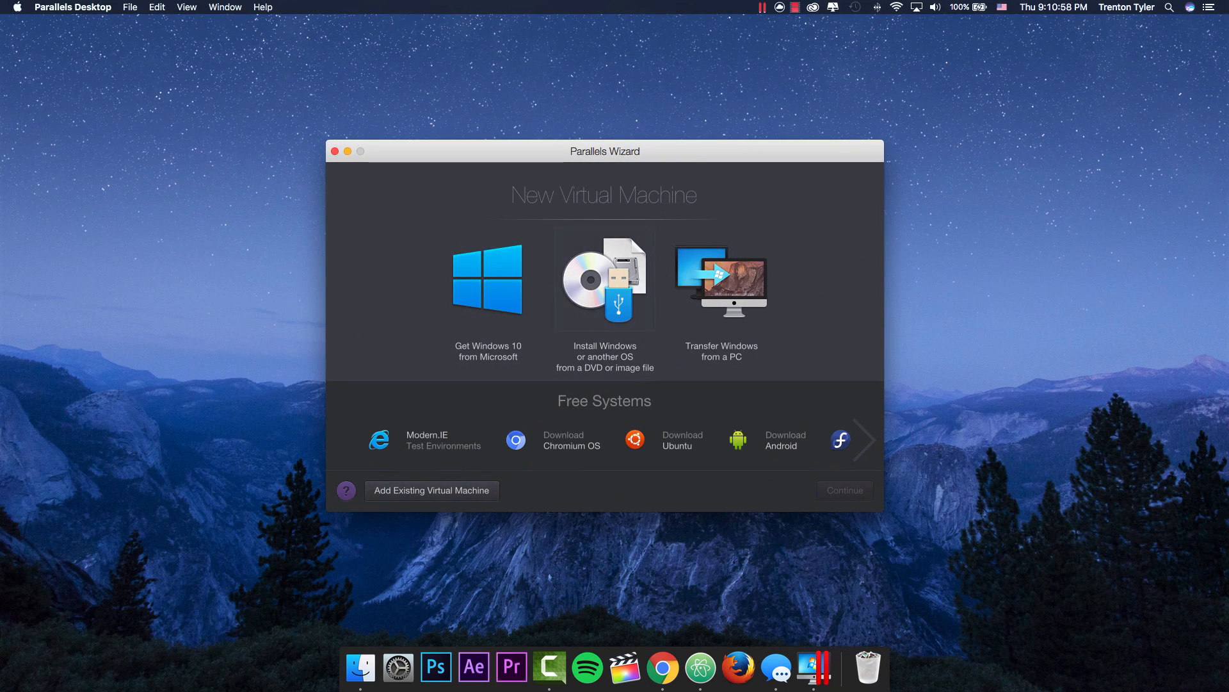
pyautogui.click(605, 279)
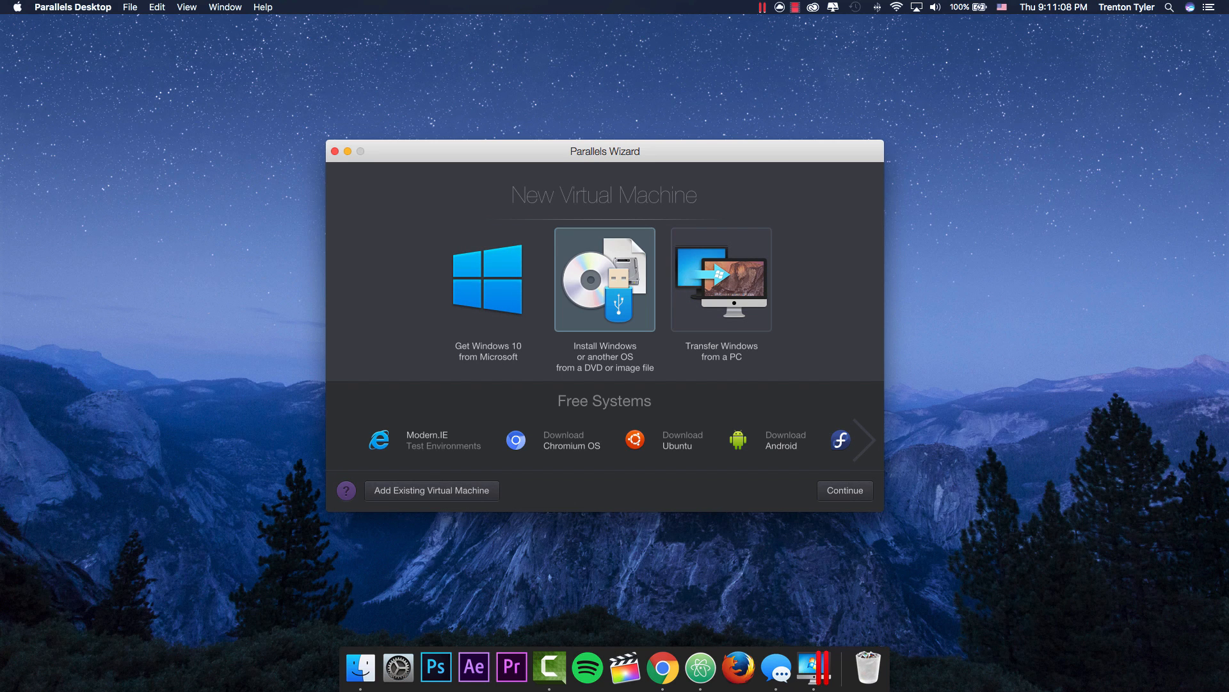
pyautogui.click(722, 280)
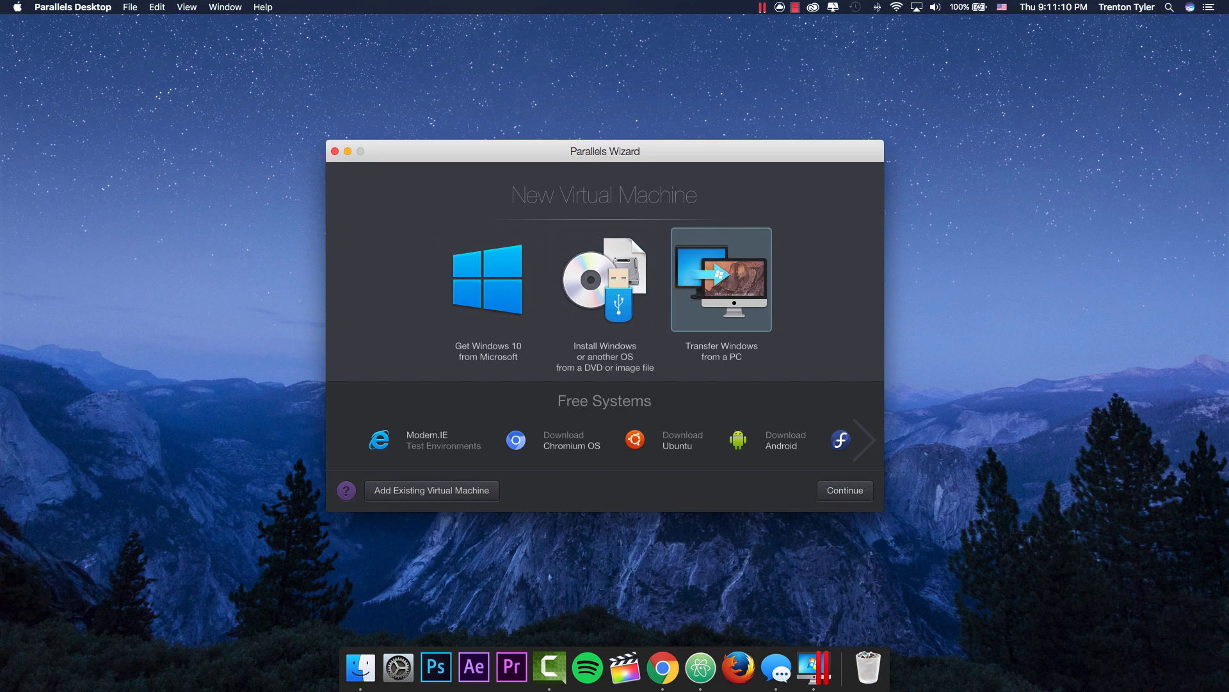
pyautogui.click(605, 280)
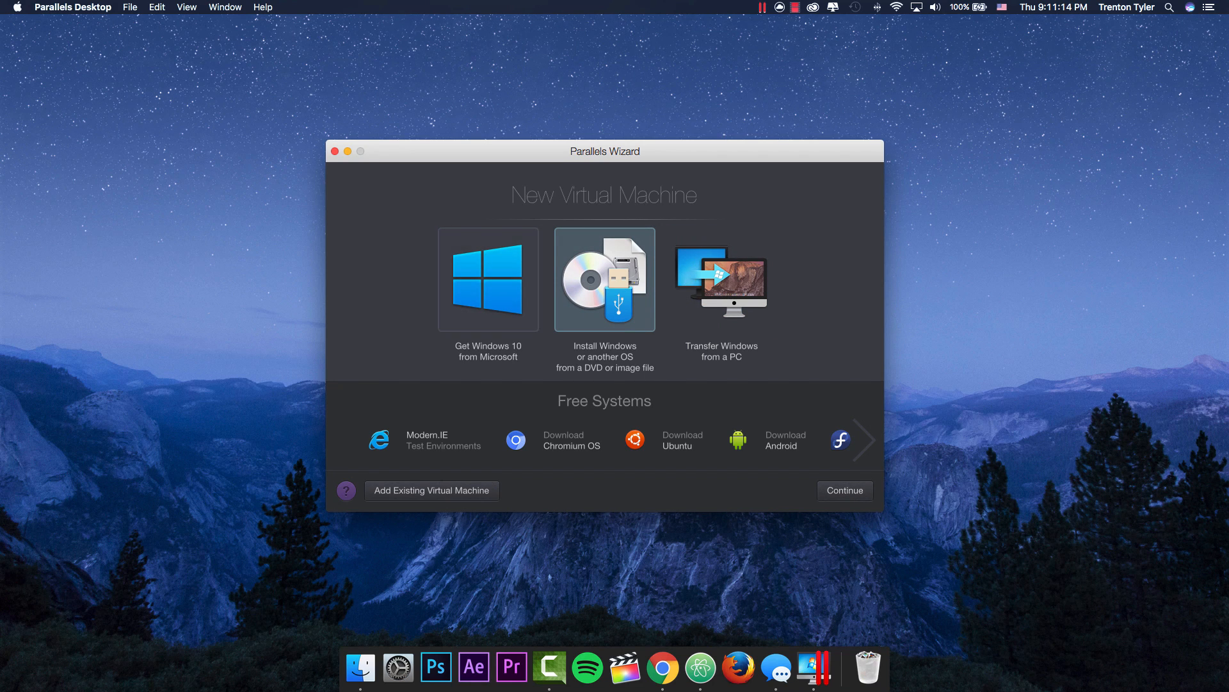
pyautogui.click(489, 280)
pyautogui.click(605, 280)
pyautogui.press('Return')
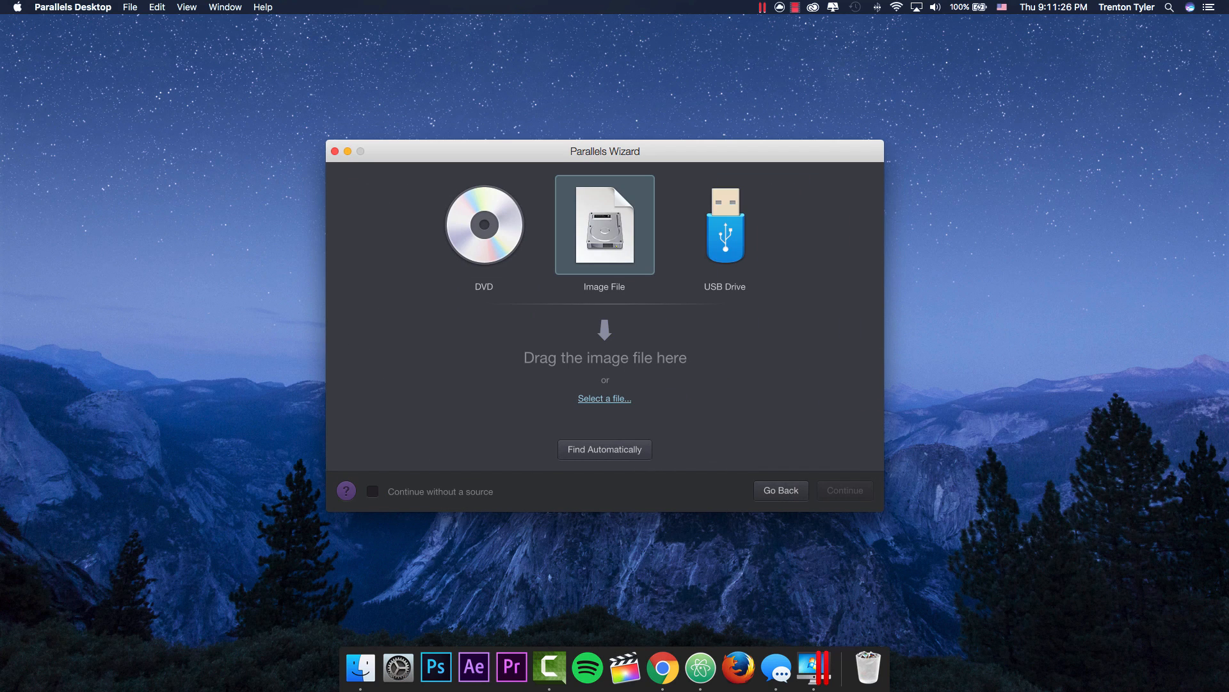
# Step: Drop fakeos.iso in as the installation image and continue past the undetected system
pyautogui.moveTo(367, 222); pyautogui.dragTo(605, 385)
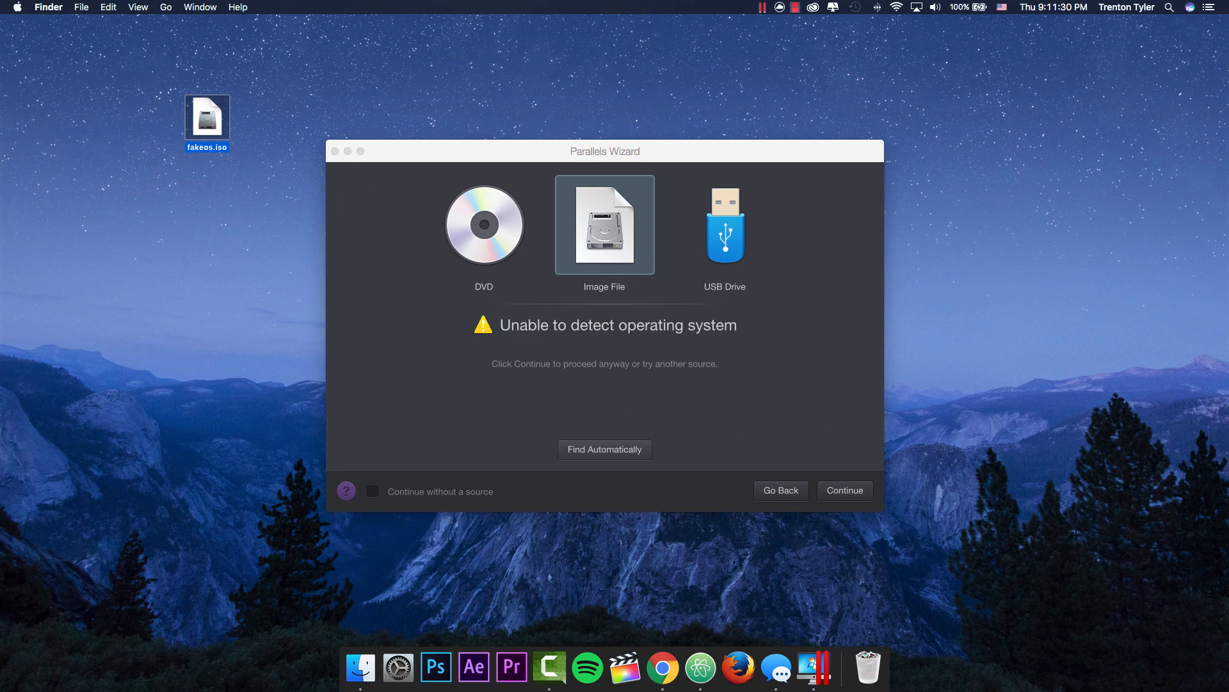
pyautogui.click(605, 386)
pyautogui.click(845, 491)
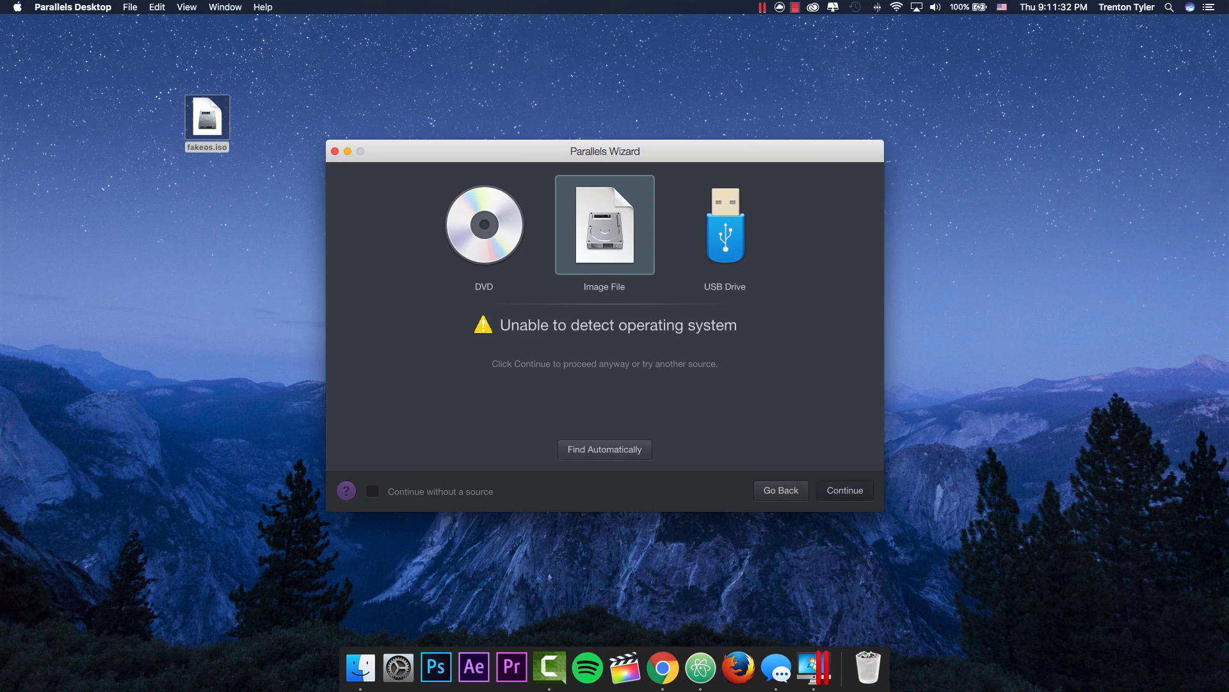
# Step: Choose Windows 10 as the operating system, then reopen the list to look through it
pyautogui.click(603, 198)
pyautogui.click(520, 162)
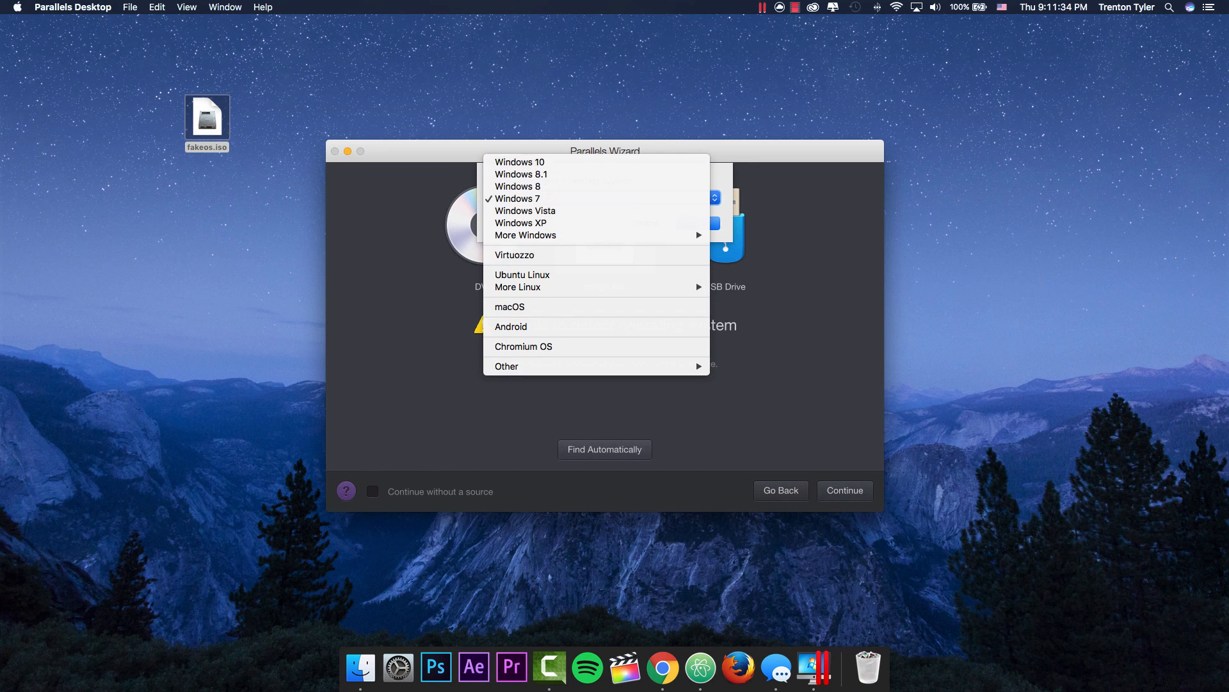
pyautogui.click(603, 198)
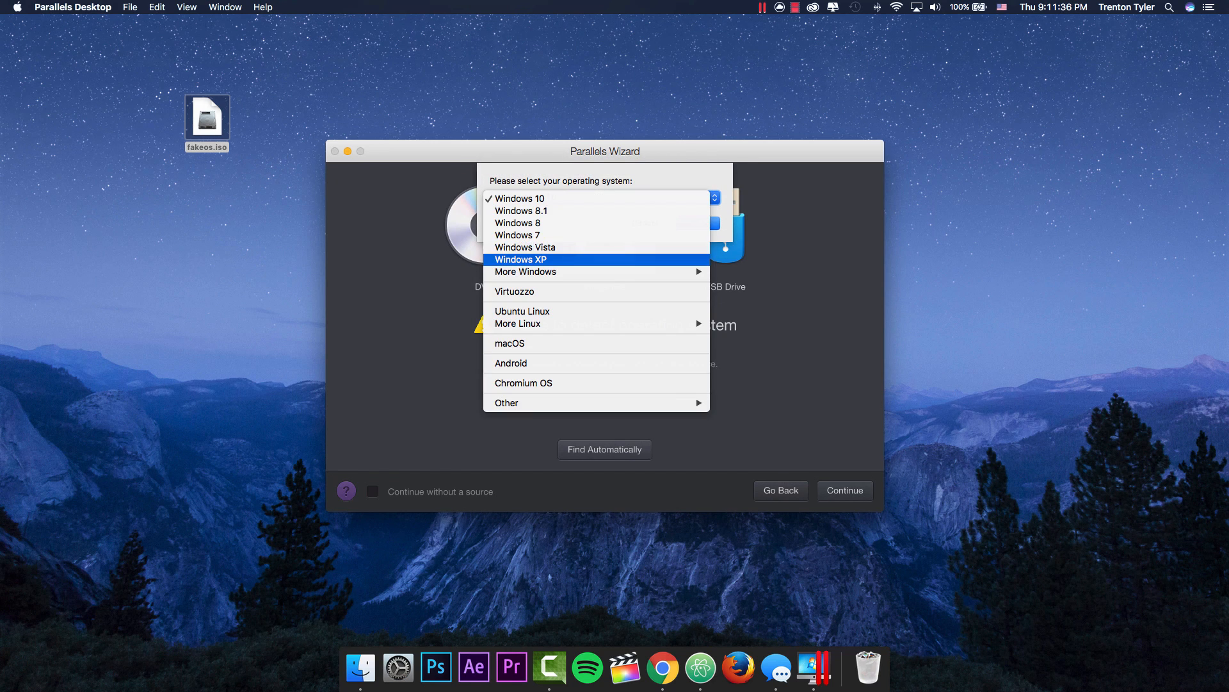
pyautogui.moveTo(602, 272)
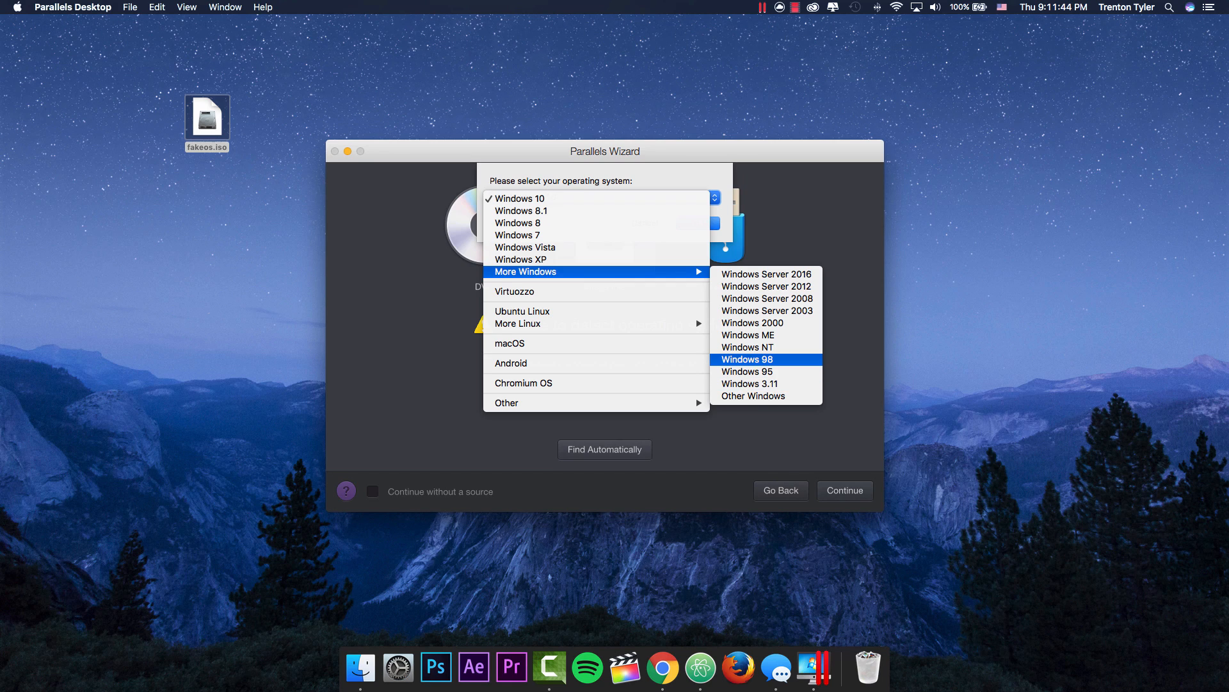
pyautogui.moveTo(602, 323)
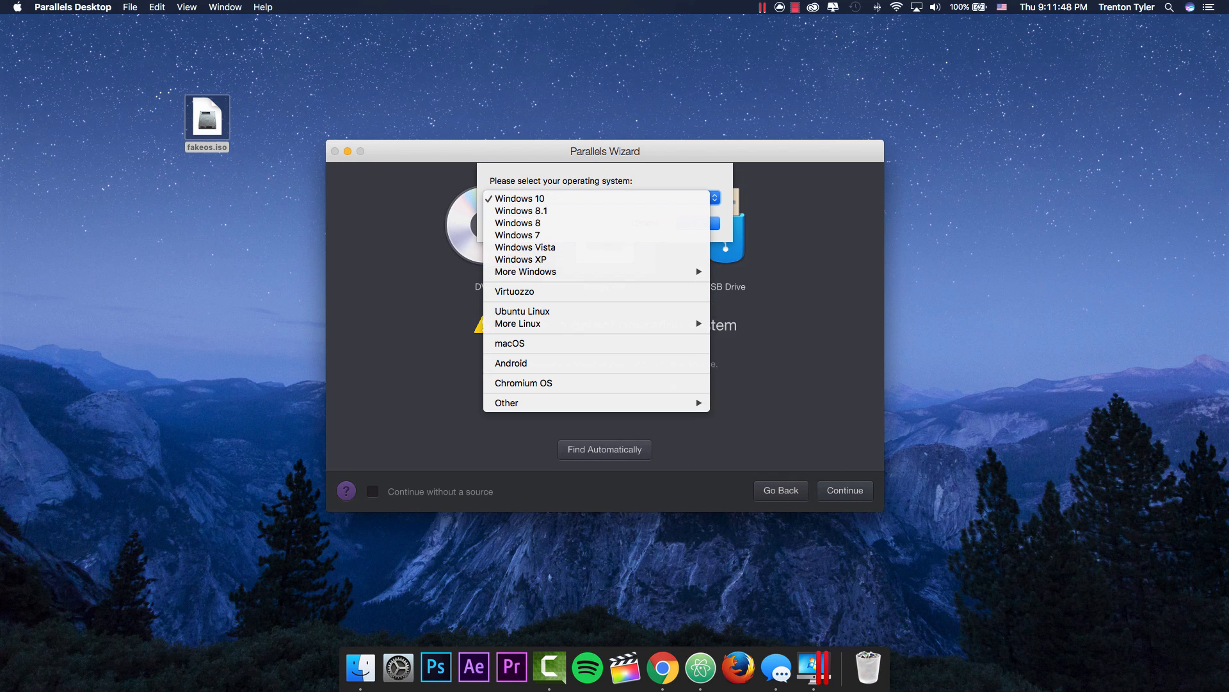
pyautogui.moveTo(596, 402)
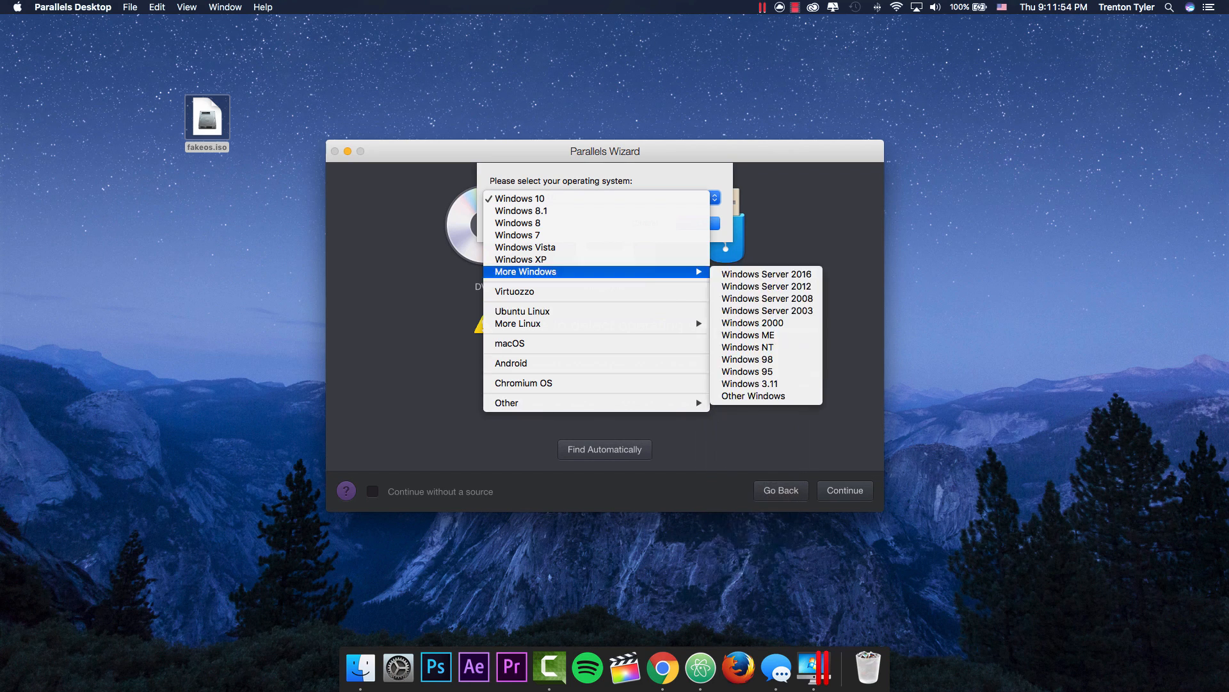
# Step: Keep Windows 10 as the operating system, skip the primary-use question, and move fakeos.iso beside the wizard
pyautogui.click(577, 198)
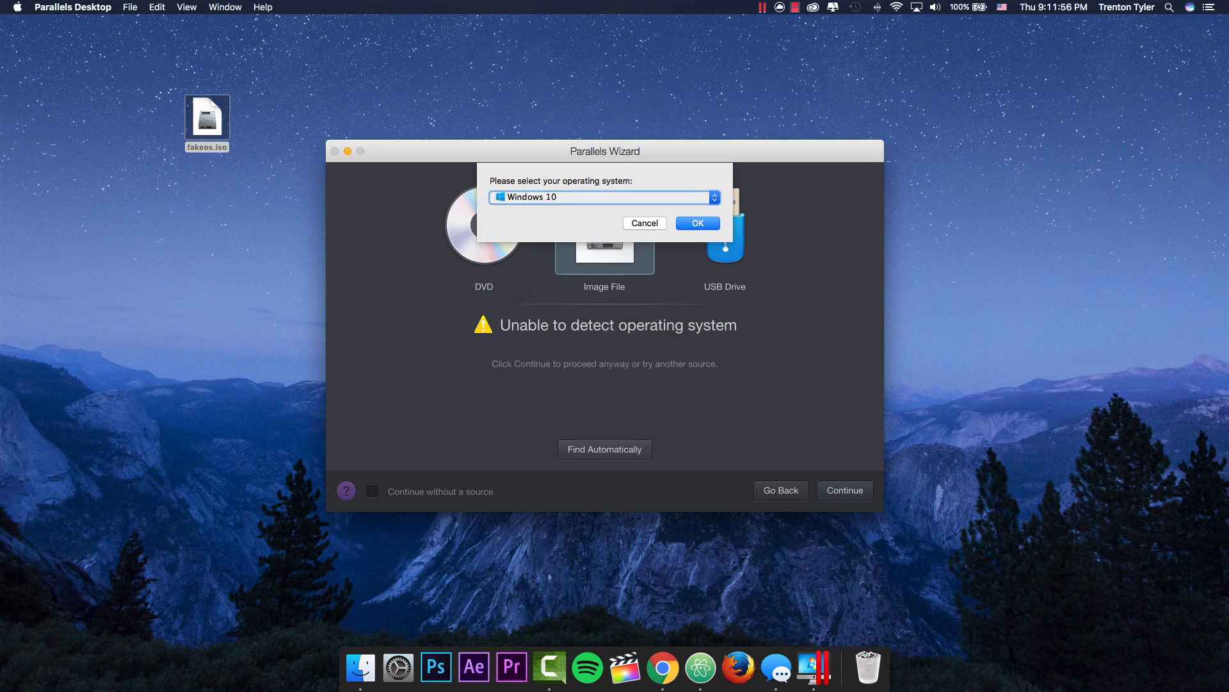
pyautogui.press('Return')
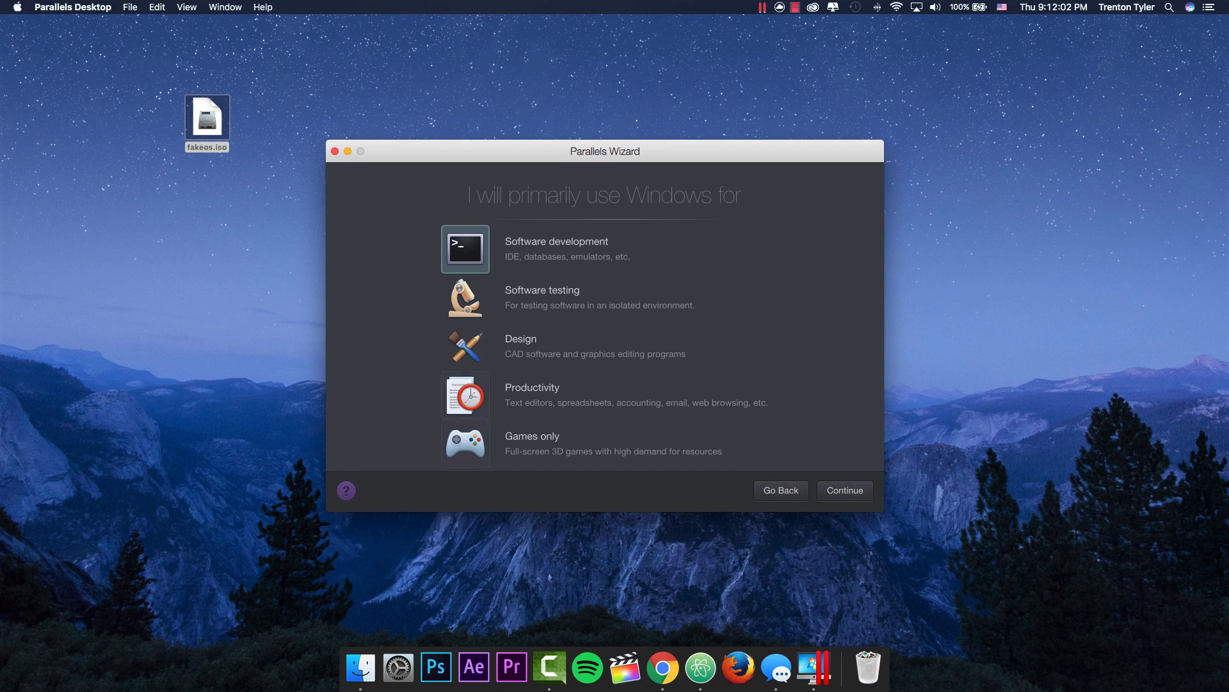
pyautogui.press('Return')
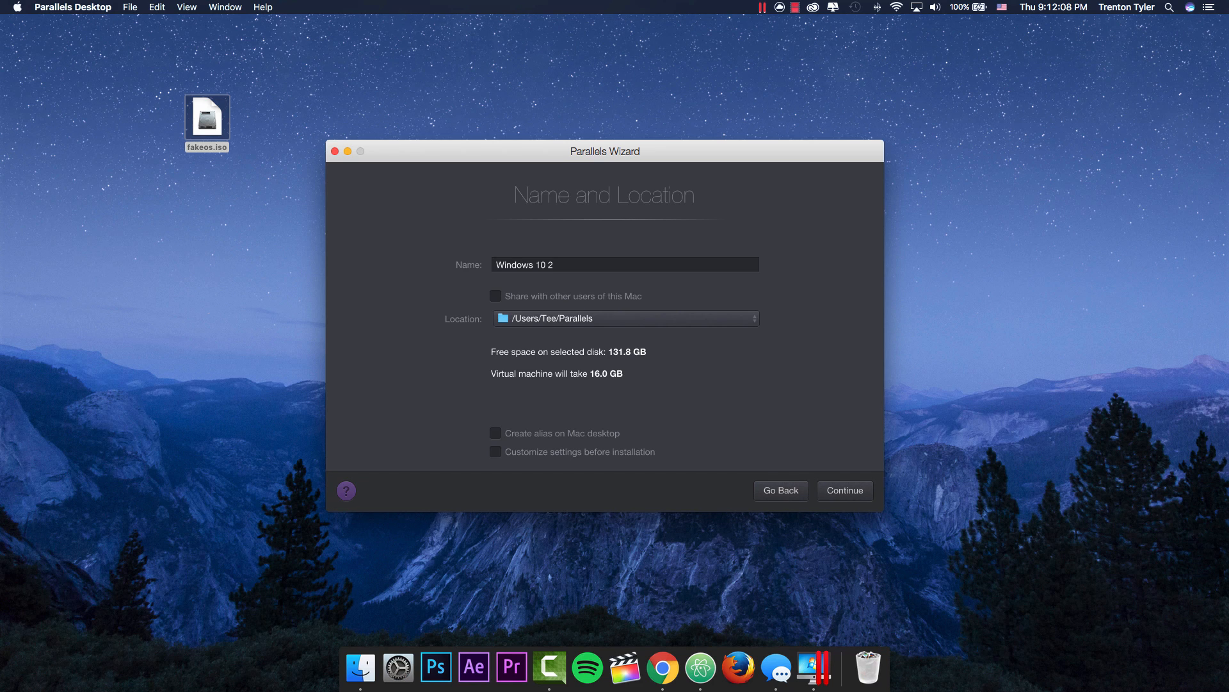
pyautogui.moveTo(207, 117); pyautogui.dragTo(291, 160)
pyautogui.click(282, 237)
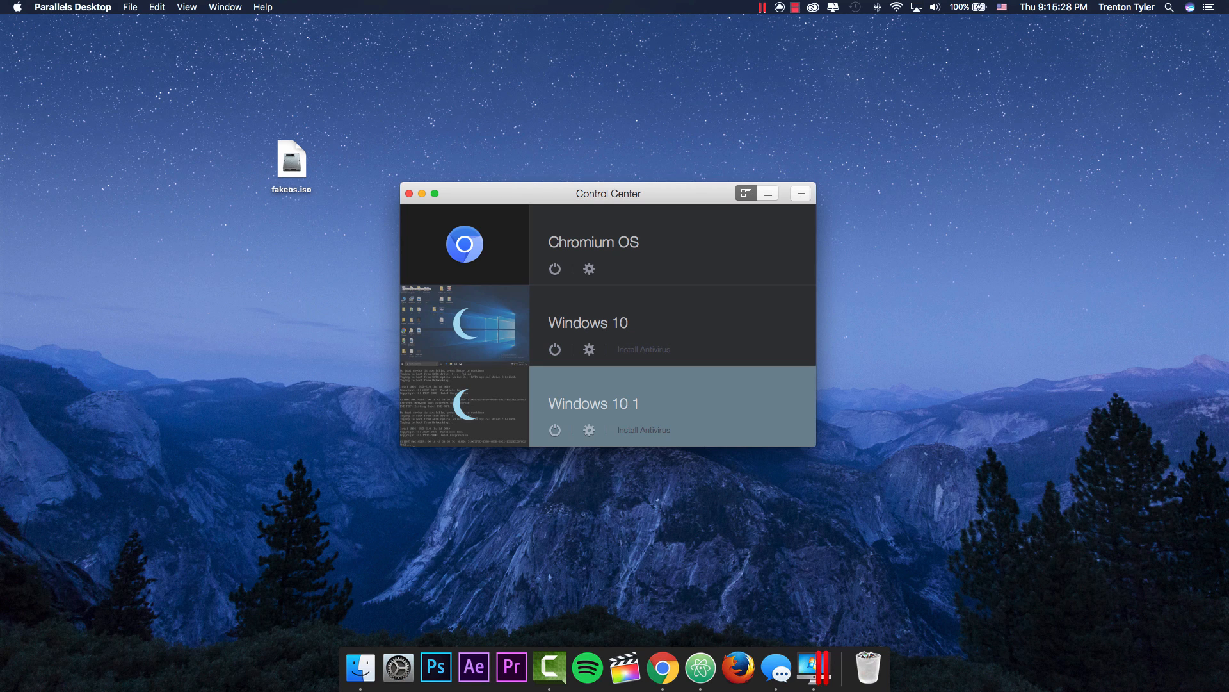
# Step: Start another new virtual machine to reopen the New Virtual Machine wizard
pyautogui.click(801, 193)
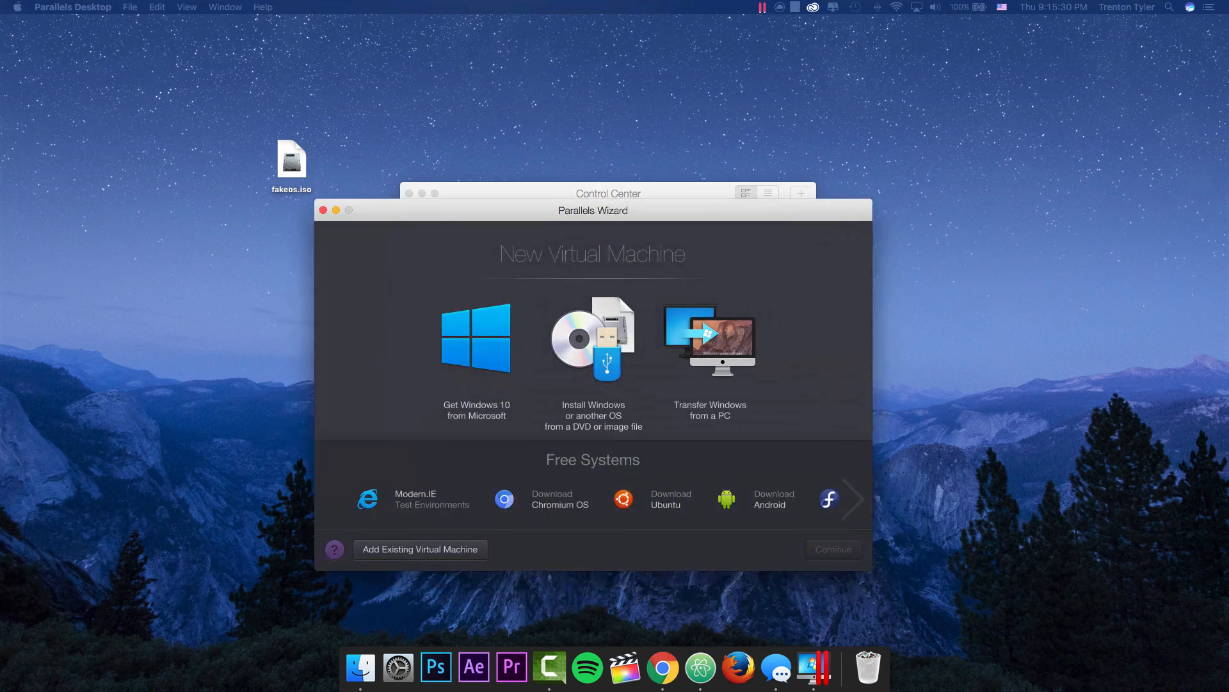